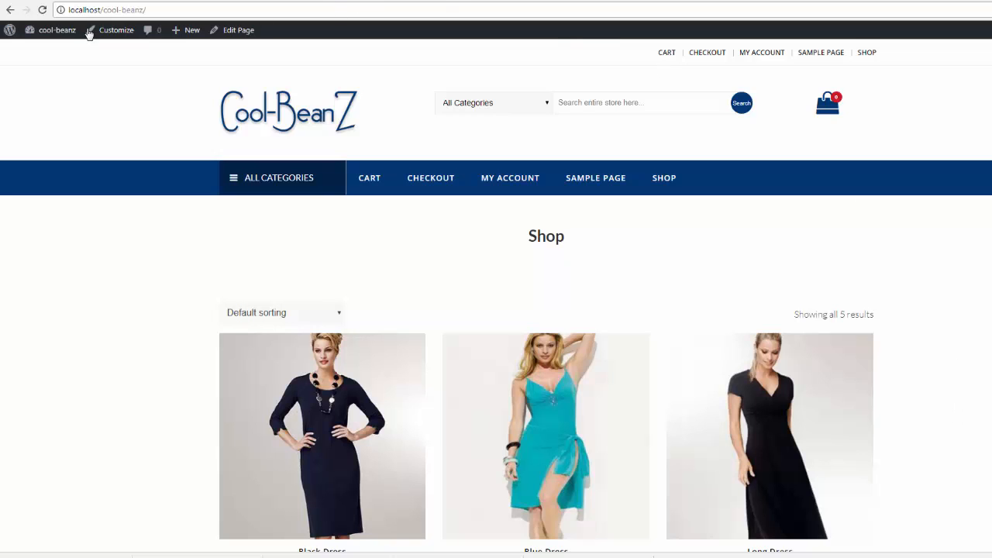
Start a new product from the site's admin dashboard and name it "Striped Shirt"
{"action": "left_click", "coordinate": [51, 37]}
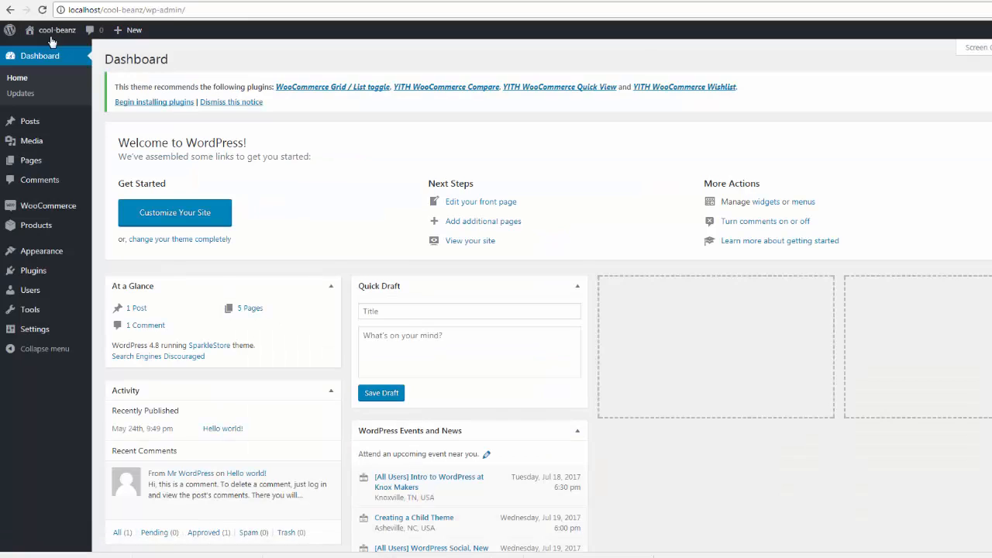
{"action": "left_click", "coordinate": [37, 228]}
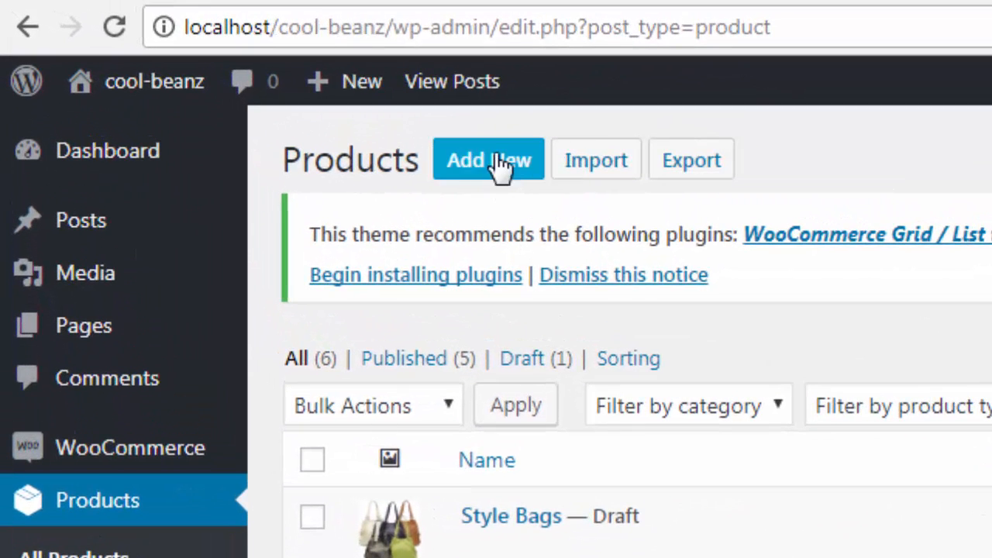
{"action": "left_click", "coordinate": [496, 168]}
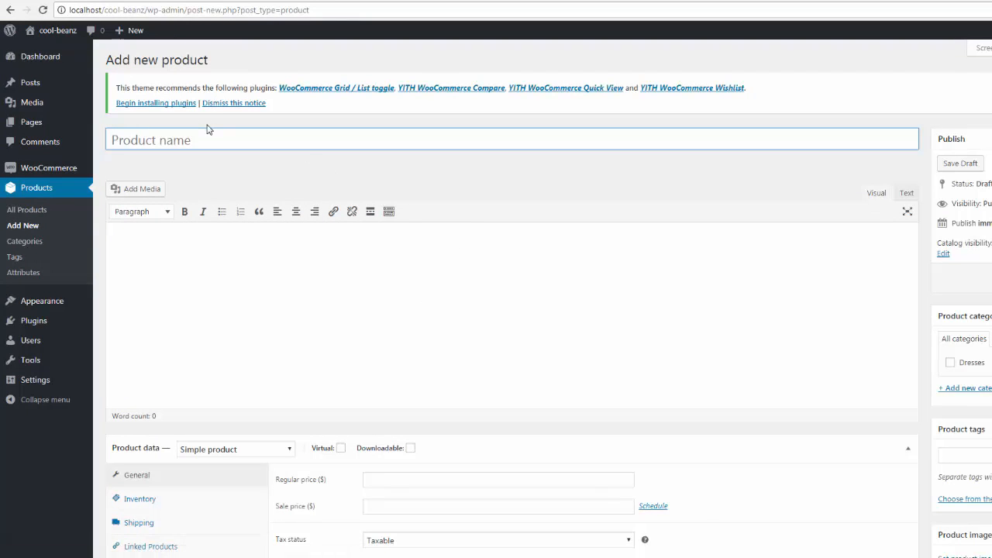
{"action": "key", "text": "shift"}
{"action": "type", "text": "Striped "}
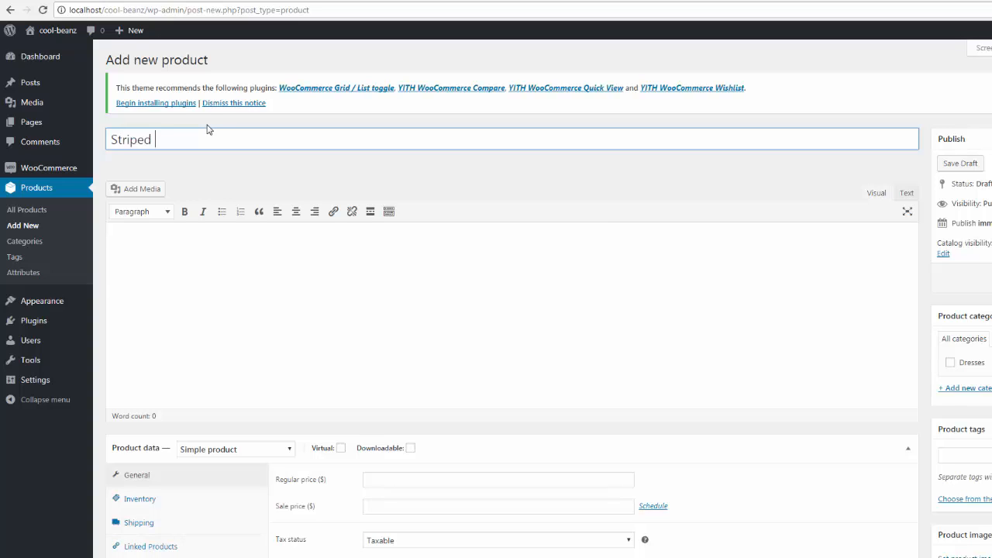
{"action": "type", "text": "Shirt"}
Copy the product name into the main description and format it as Heading 2
{"action": "left_click_drag", "start_coordinate": [194, 139], "coordinate": [100, 145]}
{"action": "key", "text": "ctrl+c"}
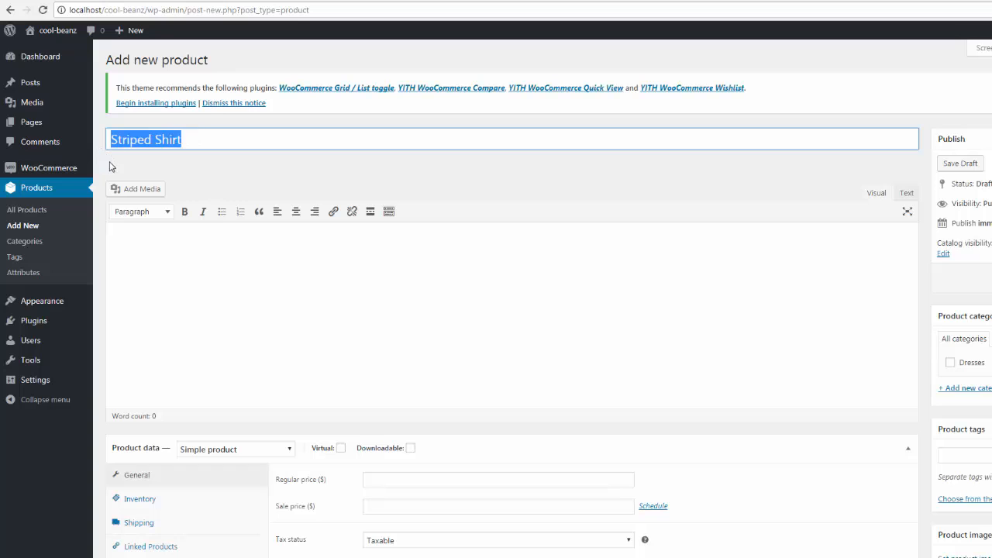
{"action": "left_click", "coordinate": [144, 246]}
{"action": "key", "text": "ctrl+v"}
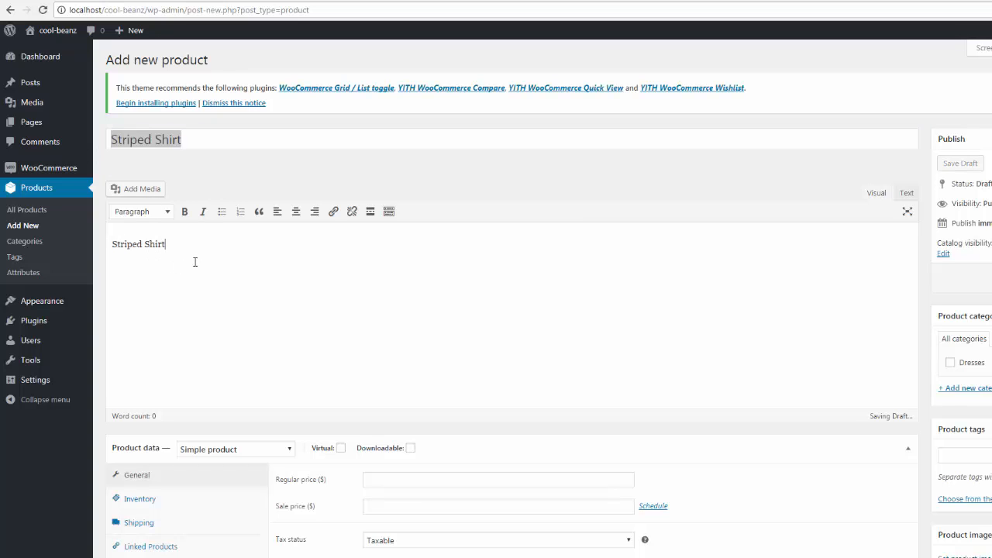
{"action": "left_click_drag", "start_coordinate": [170, 245], "coordinate": [104, 246]}
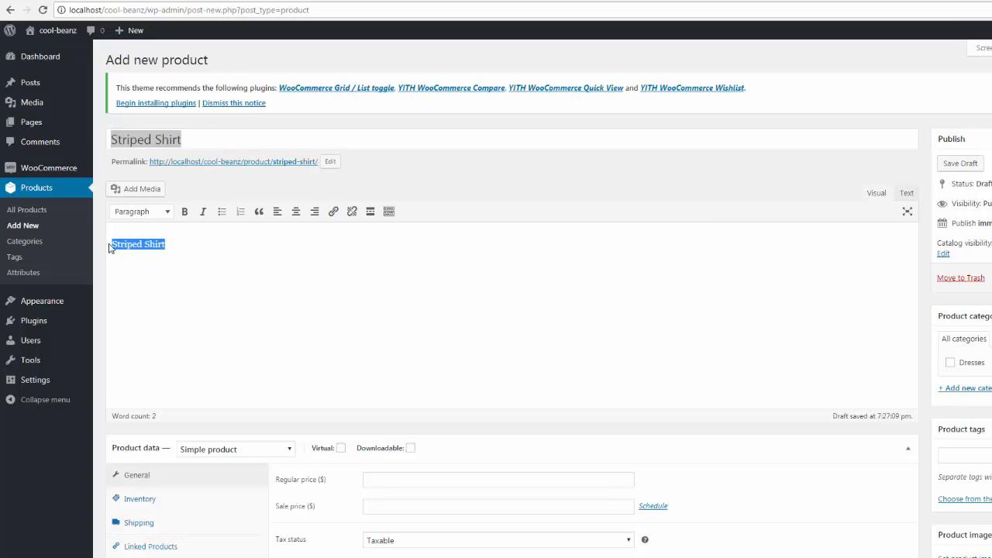
{"action": "left_click", "coordinate": [169, 213]}
{"action": "left_click", "coordinate": [167, 282]}
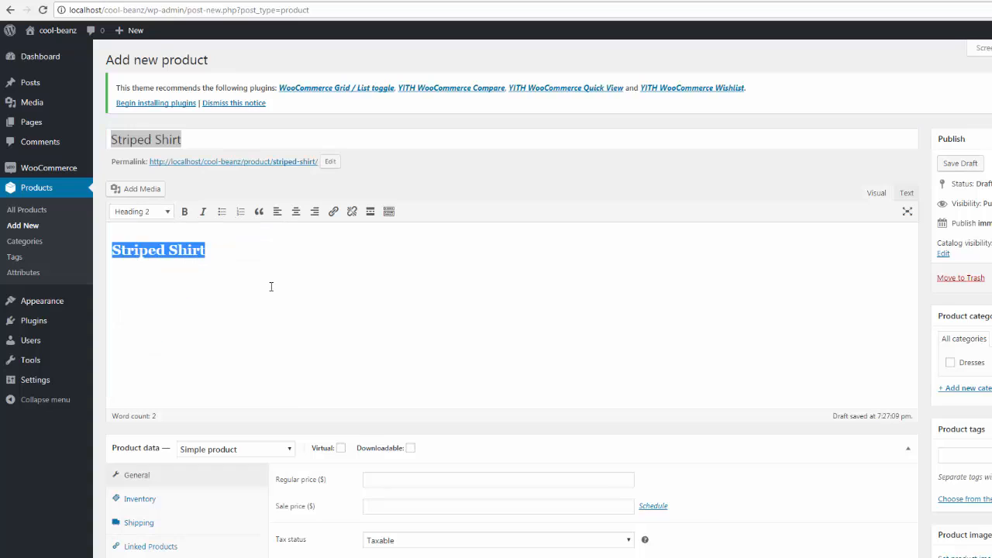
Add the placeholder paragraph beginning "Quisque auctor leo et metus fringilla" below the description's heading
{"action": "left_click", "coordinate": [220, 256]}
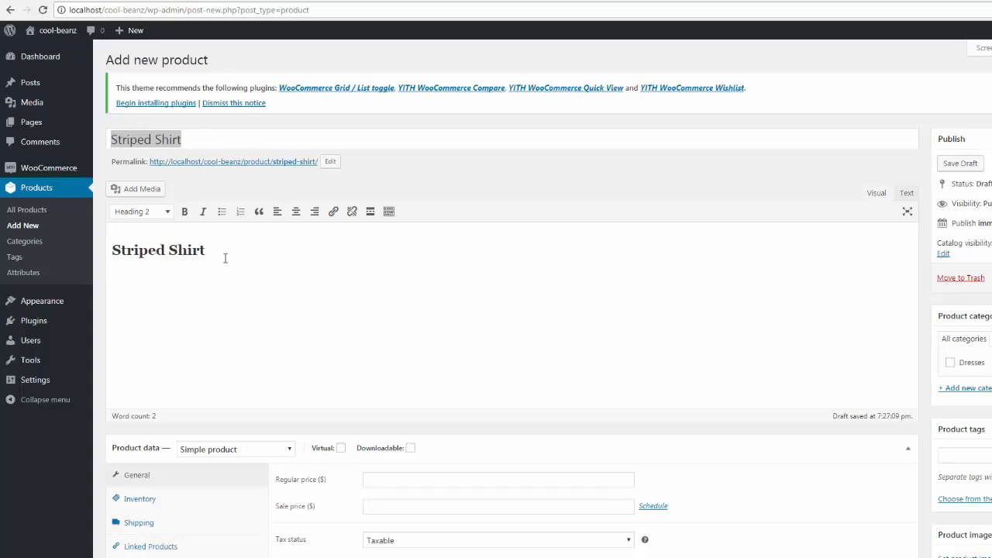
{"action": "key", "text": "Return"}
{"action": "type", "text": "Quisque auctor leo et metus fringilla luctus eget sed sapien. Phasellus sollicitudin ligula vel metus viverra, sed auctor magna suscipit. Cras a ante non justo convallis rhoncus. Duis vitae blandit nisl. Morbi non est ultricies, molestie libero id, placerat urna. Vestibulum in ultrices quam. Suspendisse interdum volutpat libero at ullamcorper. Pellentesque eu diam et lacus ullamcorper porttitor."}
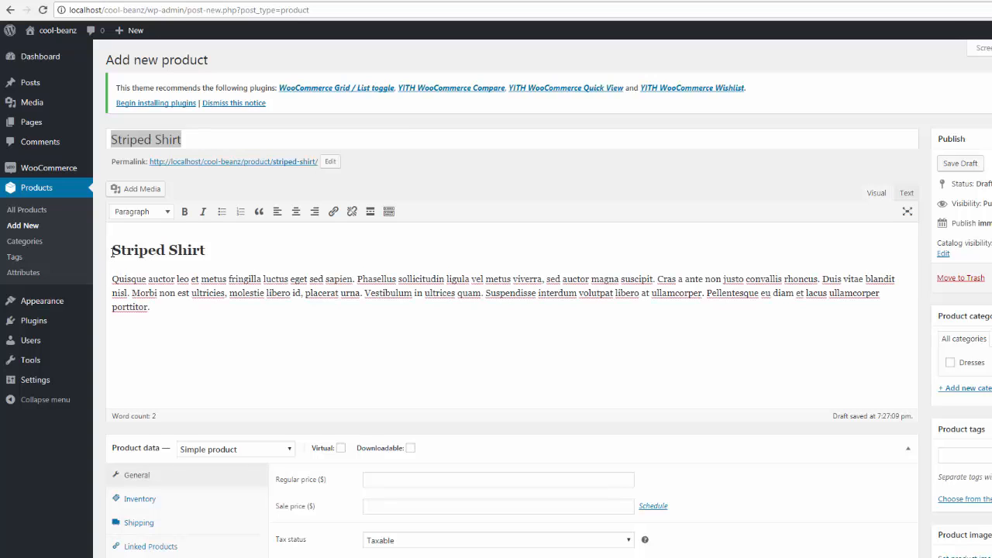
Upload shirt1.jpg, insert it at Medium – 300 × 300 before the description's heading, and align the image right
{"action": "left_click", "coordinate": [113, 250]}
{"action": "left_click", "coordinate": [144, 189]}
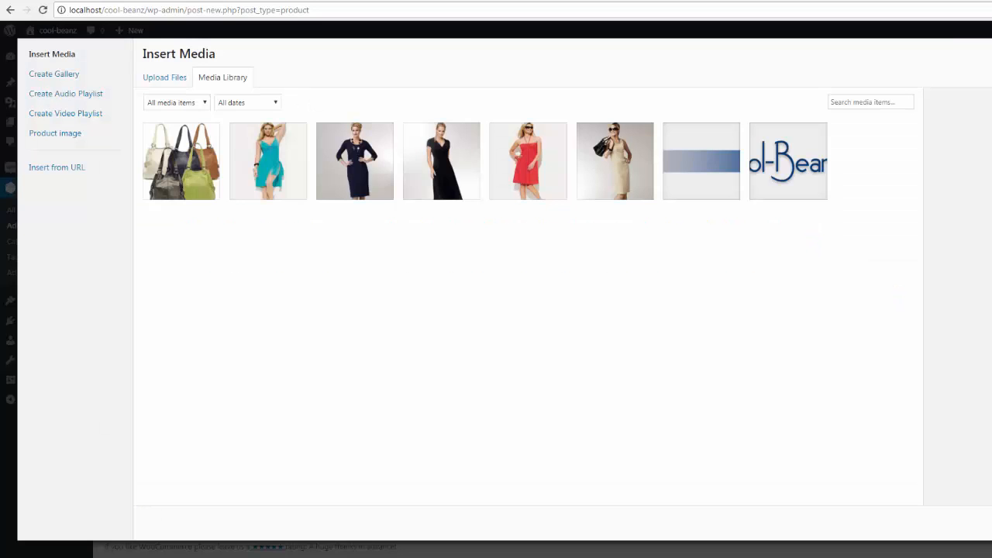
{"action": "left_click_drag", "start_coordinate": [566, 339], "coordinate": [547, 337]}
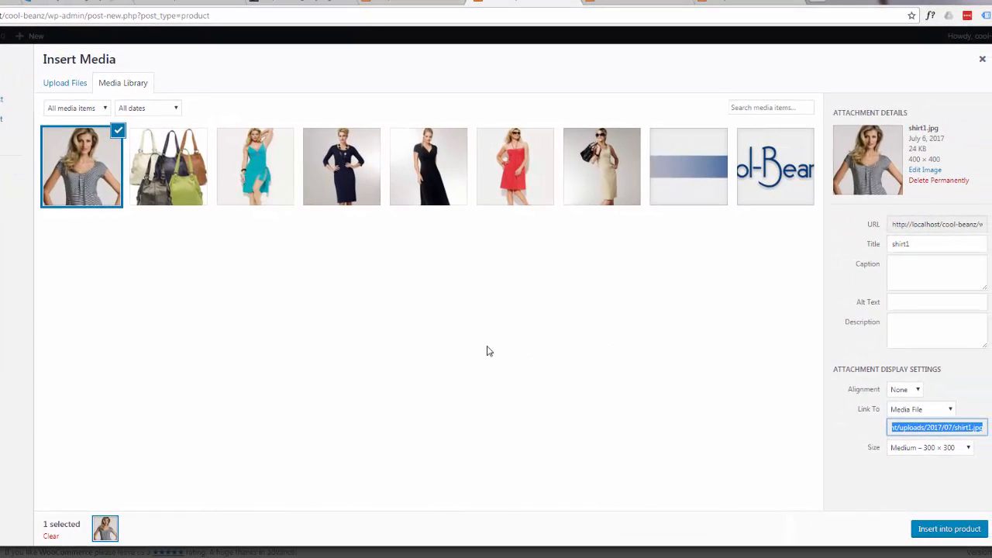
{"action": "left_click", "coordinate": [899, 300]}
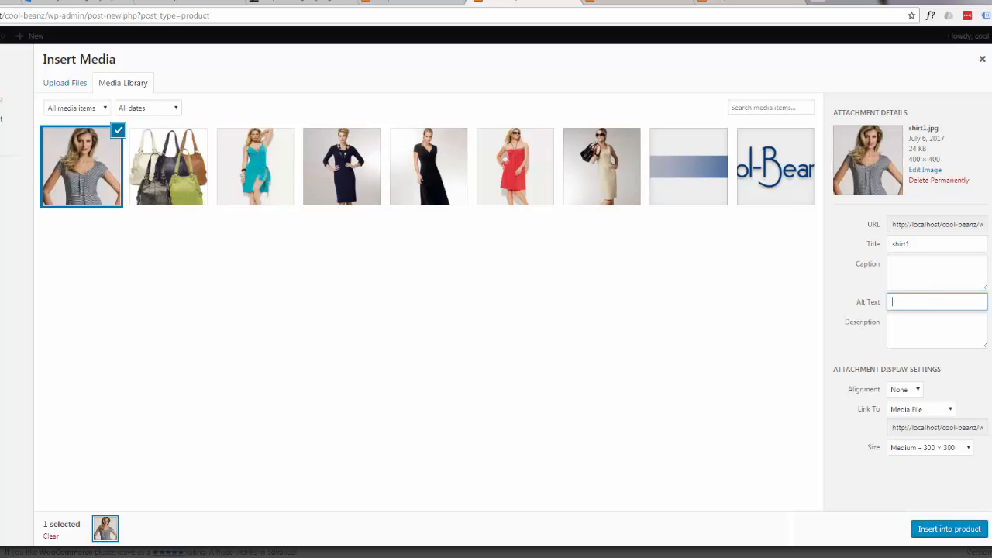
{"action": "left_click", "coordinate": [948, 531]}
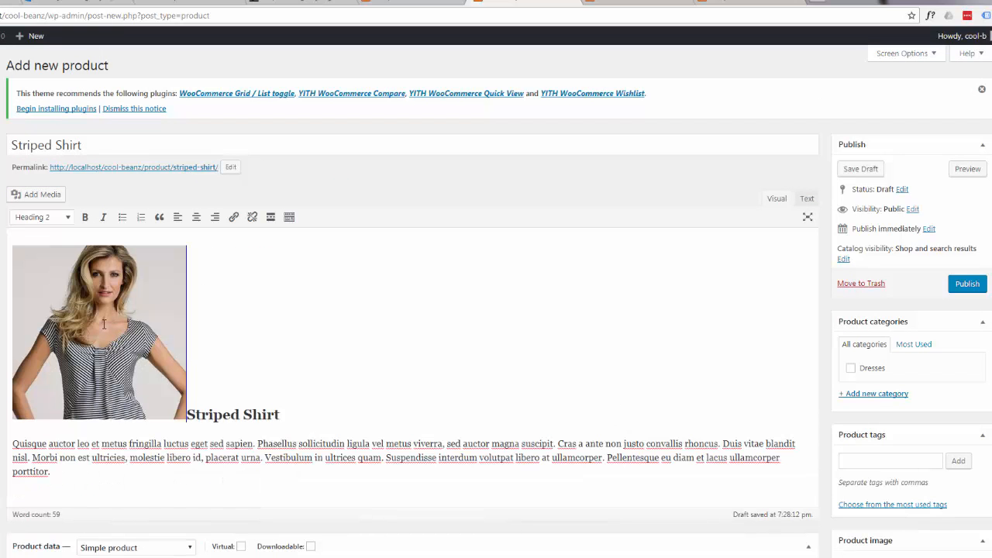
{"action": "left_click", "coordinate": [104, 323]}
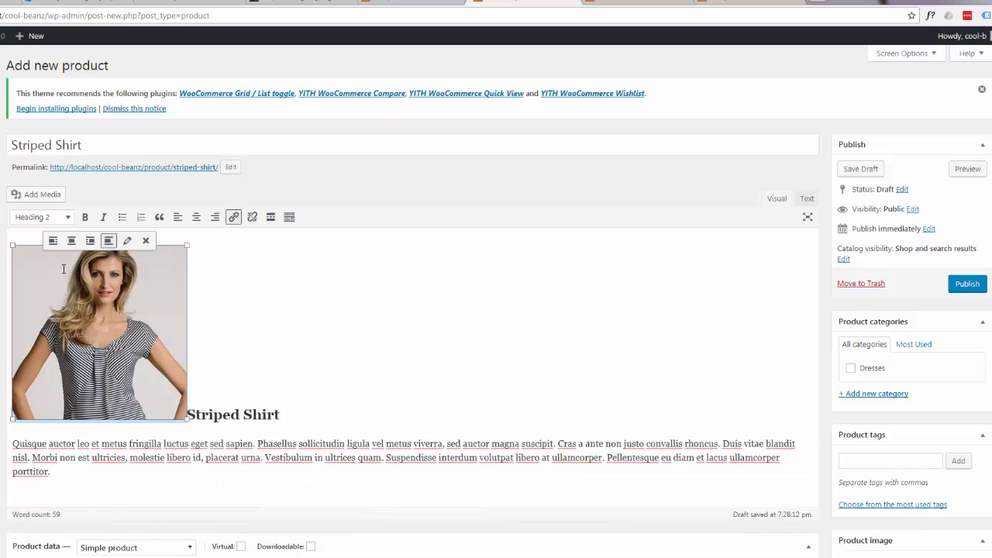
{"action": "left_click", "coordinate": [90, 240]}
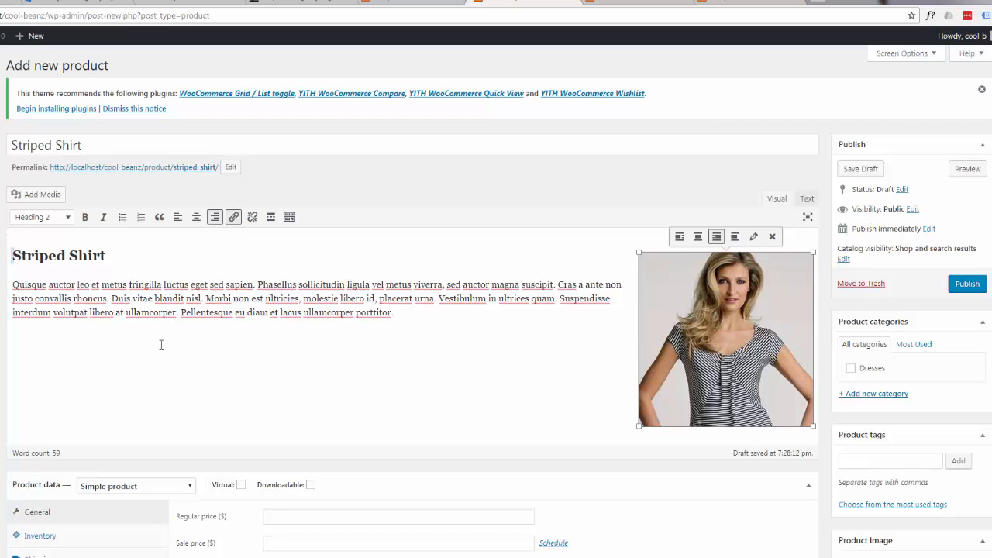
Copy the description's opening text, from "Quisque auctor" through "metus viverra", into the product short description
{"action": "left_click_drag", "start_coordinate": [15, 285], "coordinate": [446, 287]}
{"action": "key", "text": "ctrl+c"}
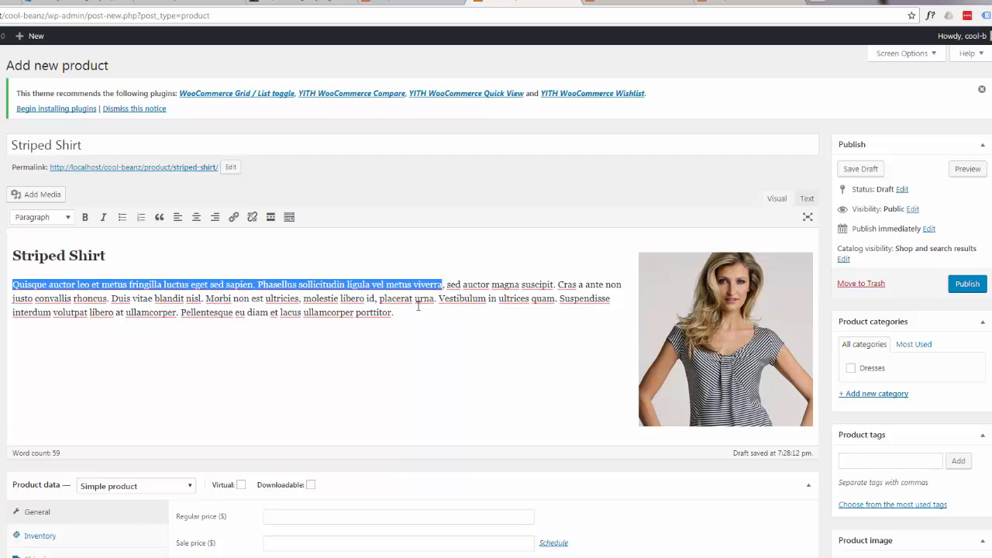
{"action": "scroll", "coordinate": [254, 355], "scroll_direction": "down", "scroll_amount": 4}
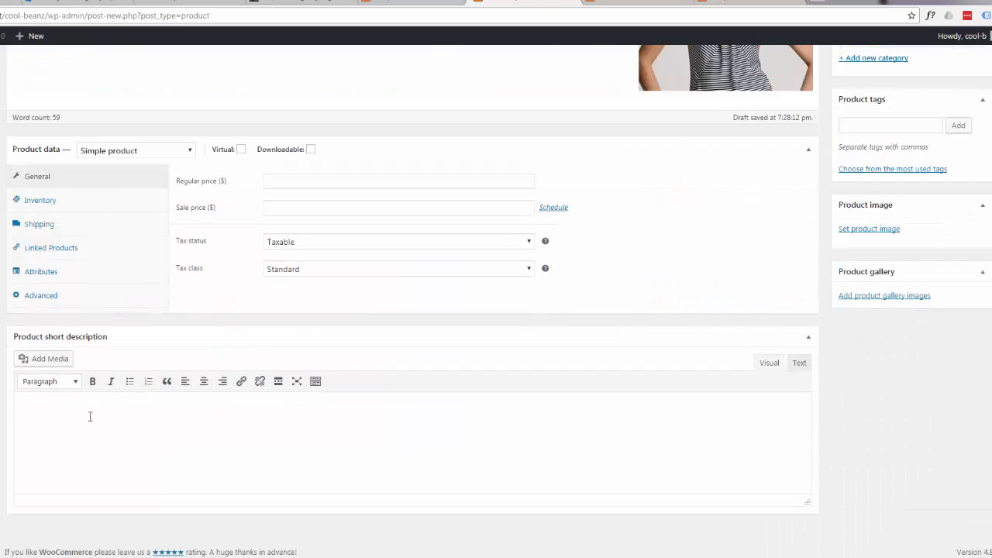
{"action": "key", "text": "ctrl+v"}
Set the striped shirt photo from the media library as the product image
{"action": "scroll", "coordinate": [231, 407], "scroll_direction": "up", "scroll_amount": 3}
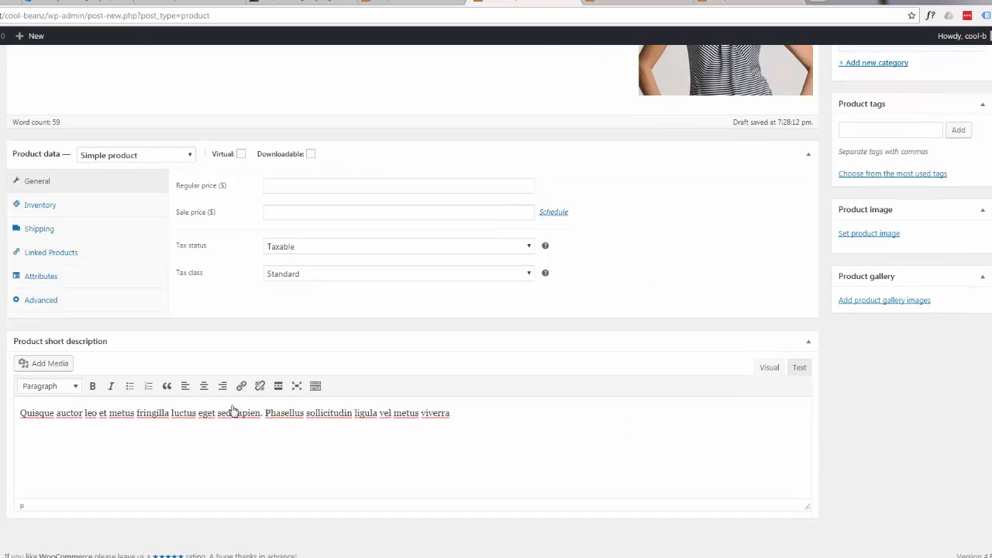
{"action": "scroll", "coordinate": [240, 404], "scroll_direction": "down", "scroll_amount": 1}
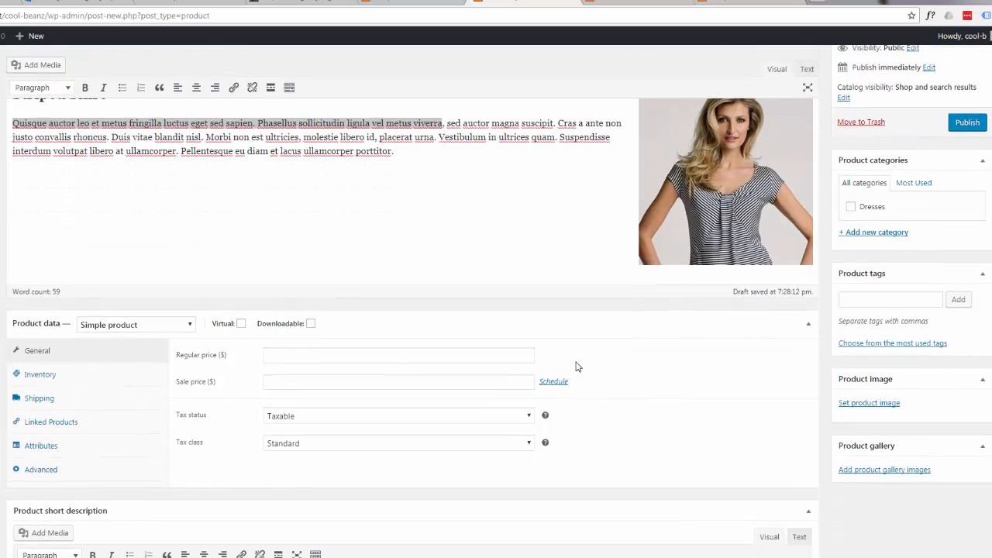
{"action": "left_click", "coordinate": [868, 403]}
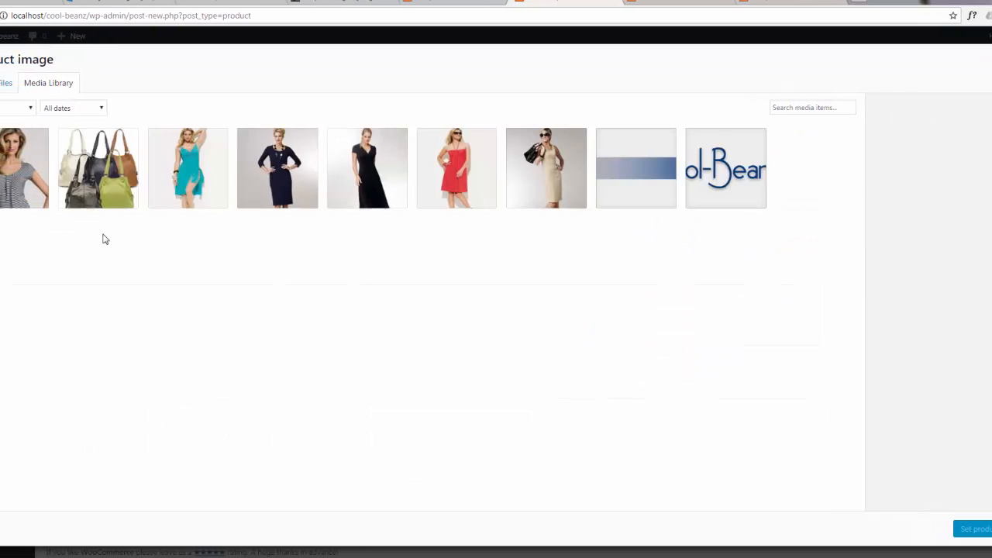
{"action": "left_click", "coordinate": [54, 162]}
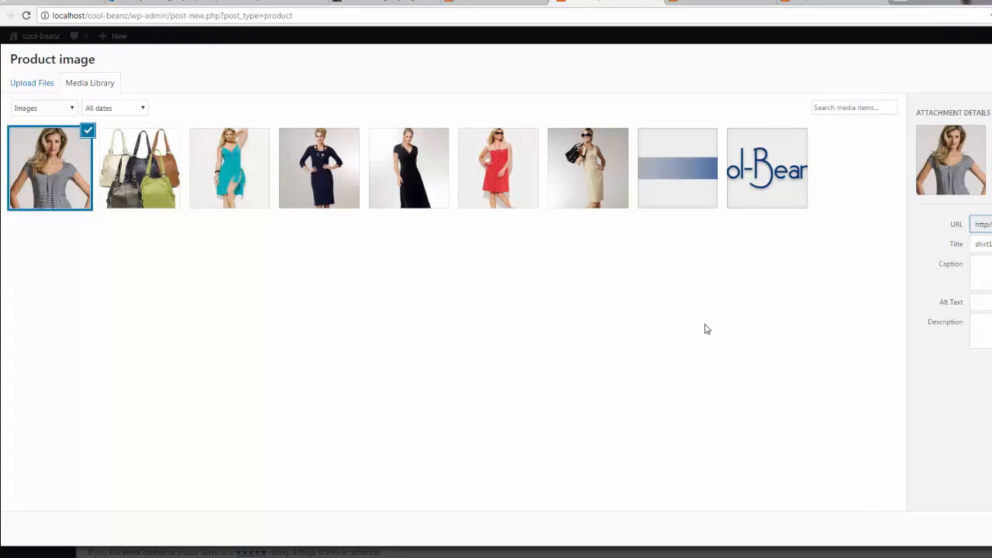
{"action": "left_click", "coordinate": [966, 536]}
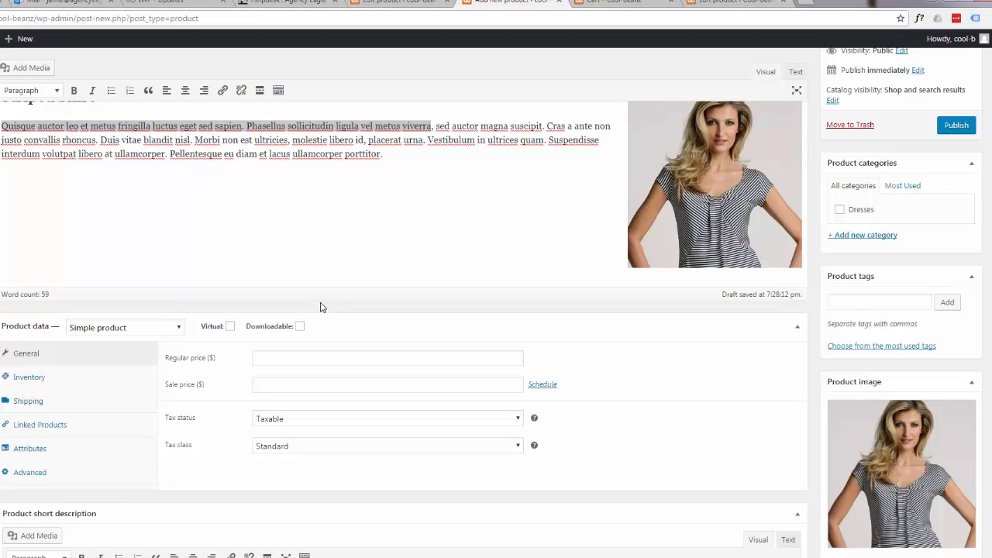
Set the product's regular price to $15.00
{"action": "scroll", "coordinate": [322, 299], "scroll_direction": "up", "scroll_amount": 2}
{"action": "scroll", "coordinate": [323, 298], "scroll_direction": "down", "scroll_amount": 1}
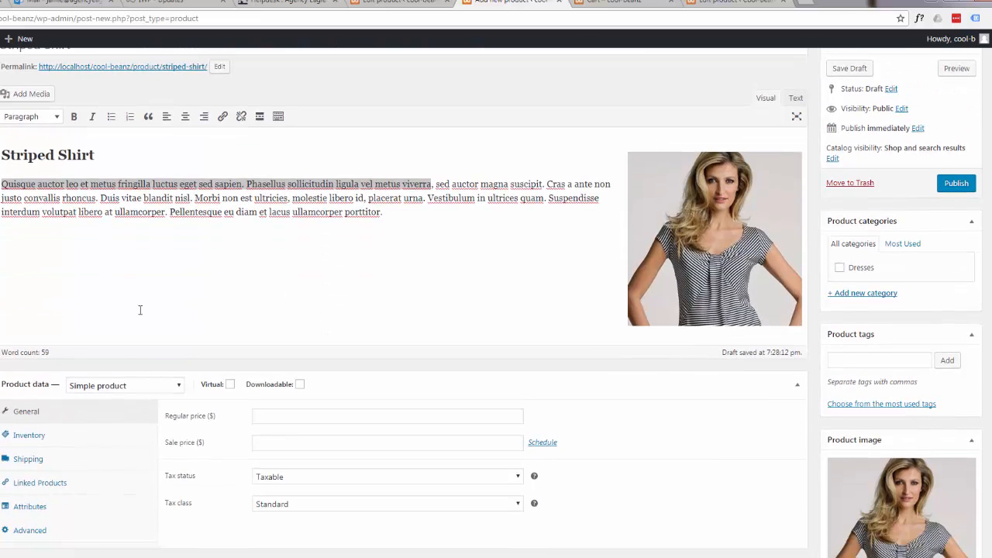
{"action": "left_click", "coordinate": [260, 418]}
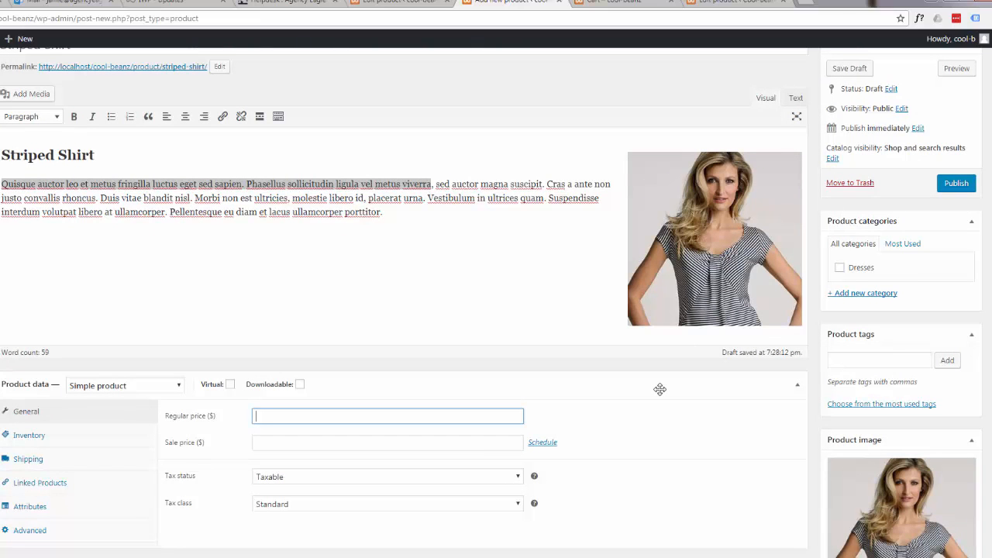
{"action": "type", "text": "15.00"}
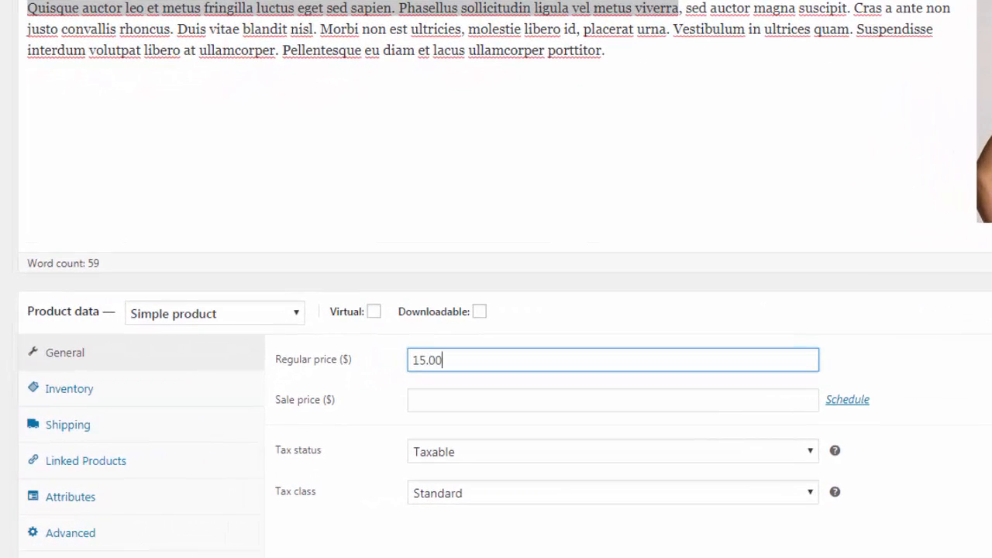
{"action": "left_click", "coordinate": [990, 403]}
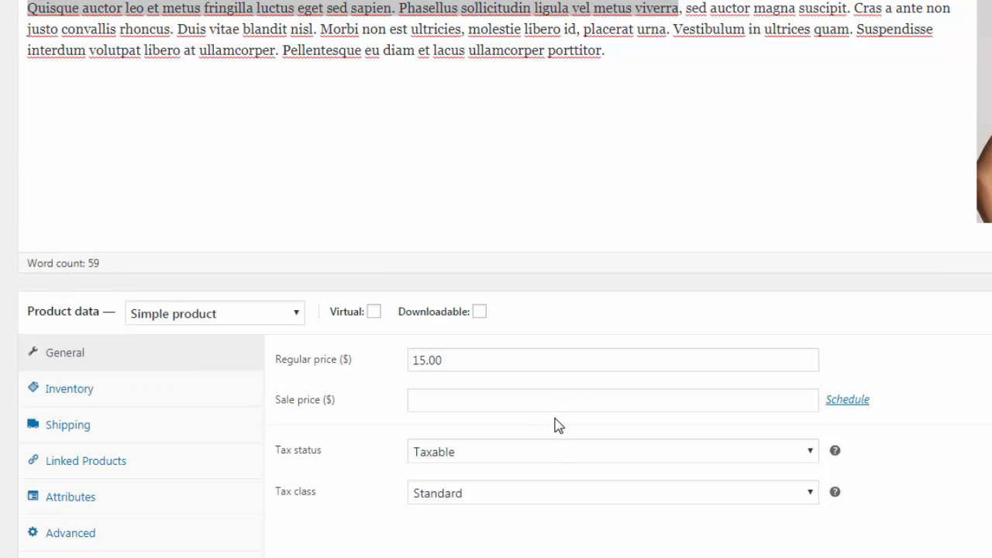
Check the product's inventory settings and set its shipping weight to 1 lb
{"action": "scroll", "coordinate": [554, 425], "scroll_direction": "down", "scroll_amount": 2}
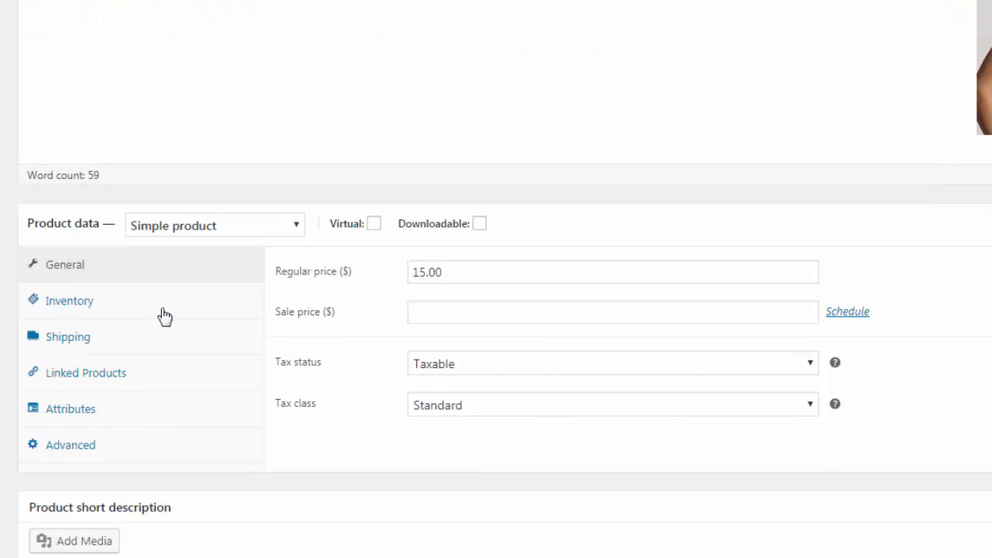
{"action": "left_click", "coordinate": [110, 305]}
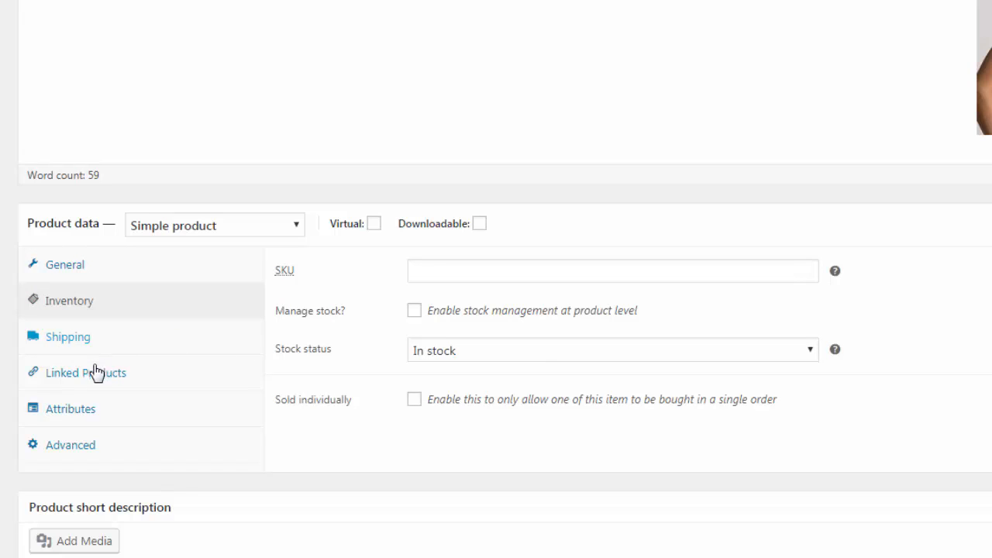
{"action": "left_click", "coordinate": [77, 347]}
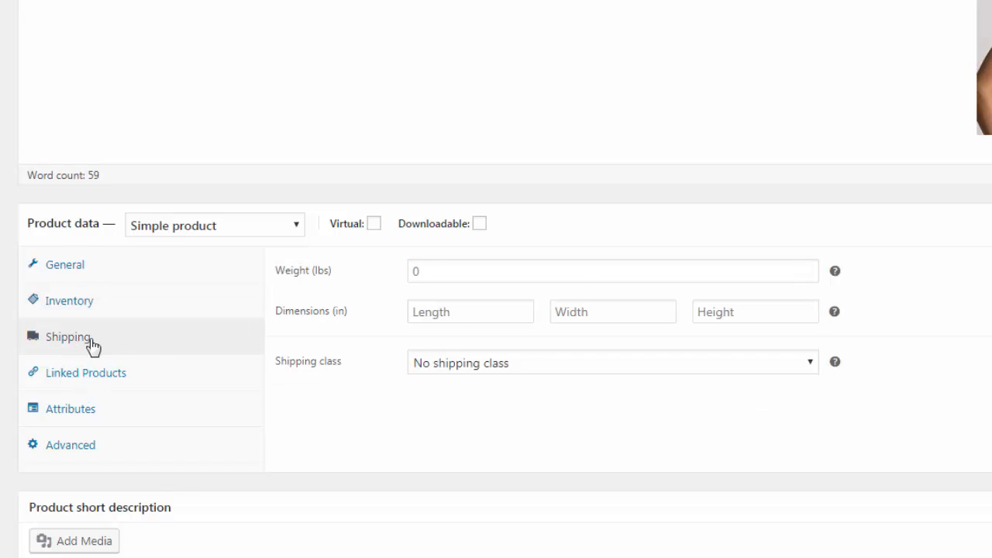
{"action": "left_click", "coordinate": [413, 271]}
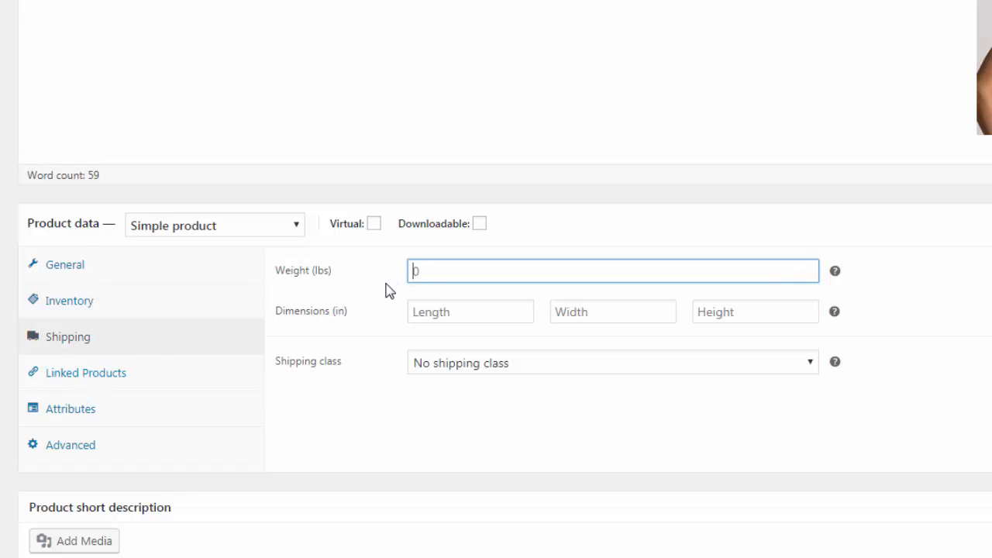
{"action": "type", "text": "1"}
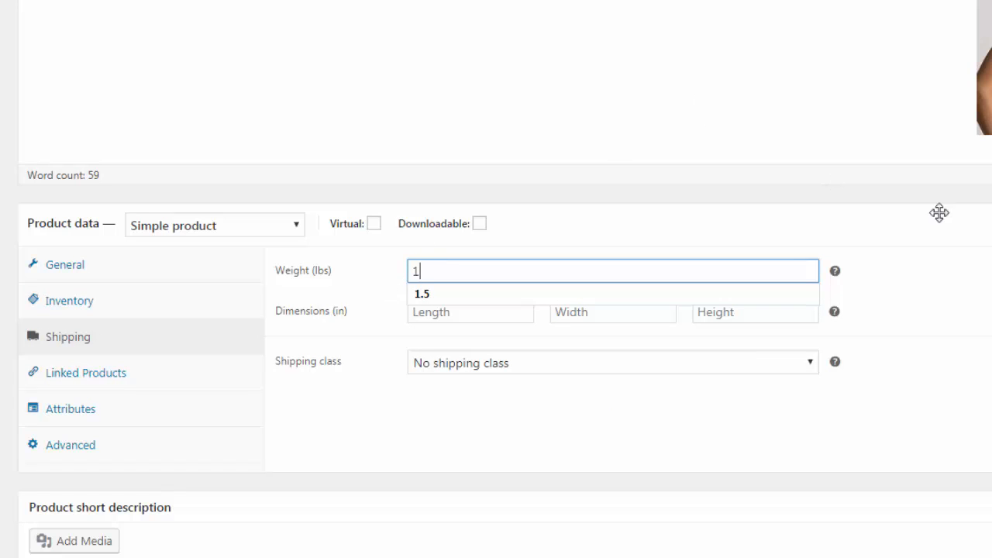
{"action": "left_click", "coordinate": [988, 285]}
Set the shipping dimensions to 10 in length, 10 in width and 2 in height
{"action": "left_click", "coordinate": [519, 311]}
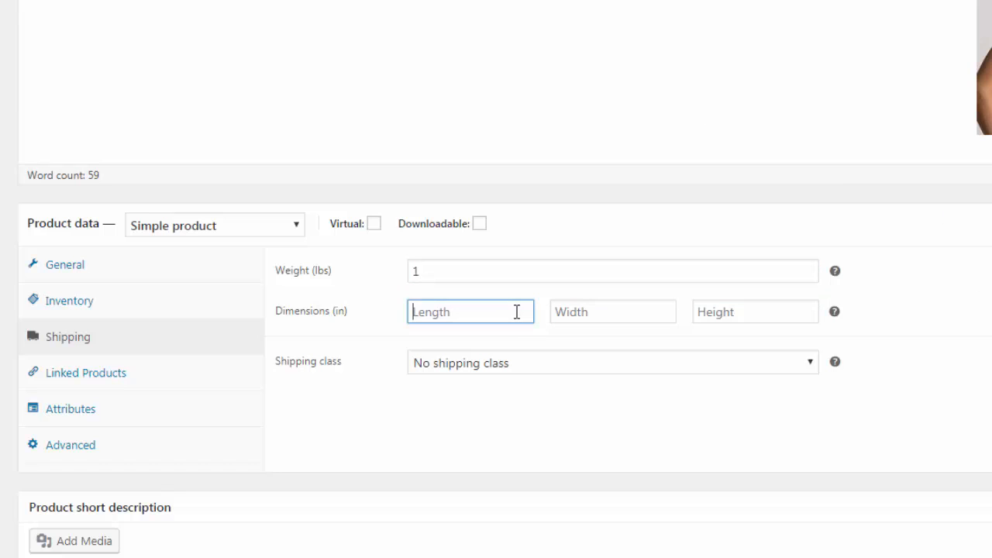
{"action": "type", "text": "10"}
{"action": "left_click", "coordinate": [590, 313]}
{"action": "type", "text": "10"}
{"action": "left_click", "coordinate": [722, 314]}
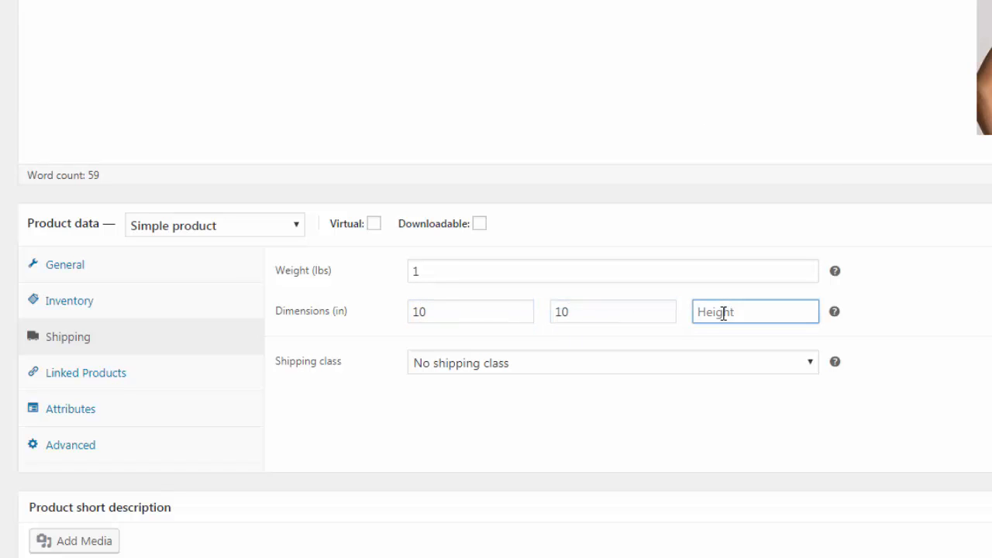
{"action": "type", "text": "2"}
{"action": "left_click", "coordinate": [893, 374]}
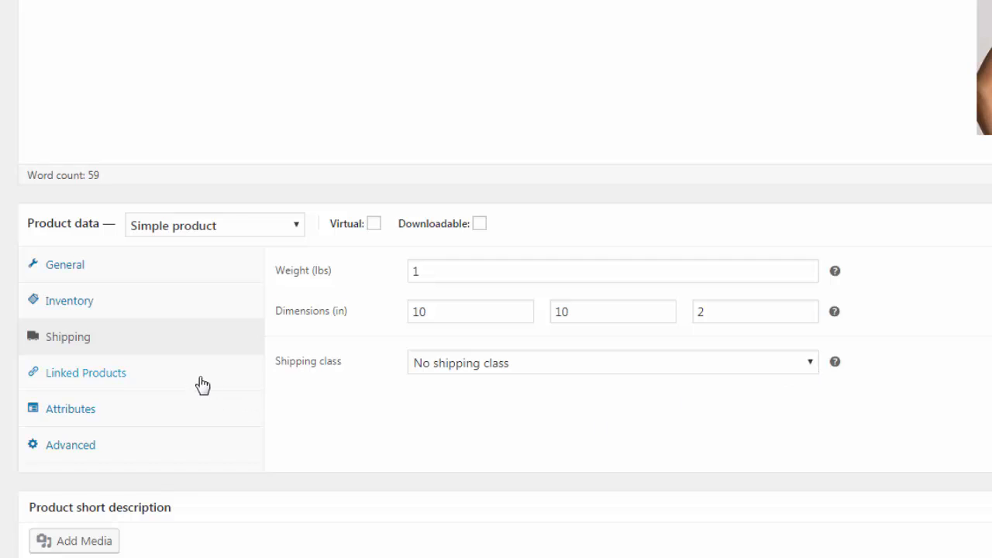
Add a custom product attribute named Size with the values Small | Medium | Large | XL
{"action": "left_click", "coordinate": [92, 417]}
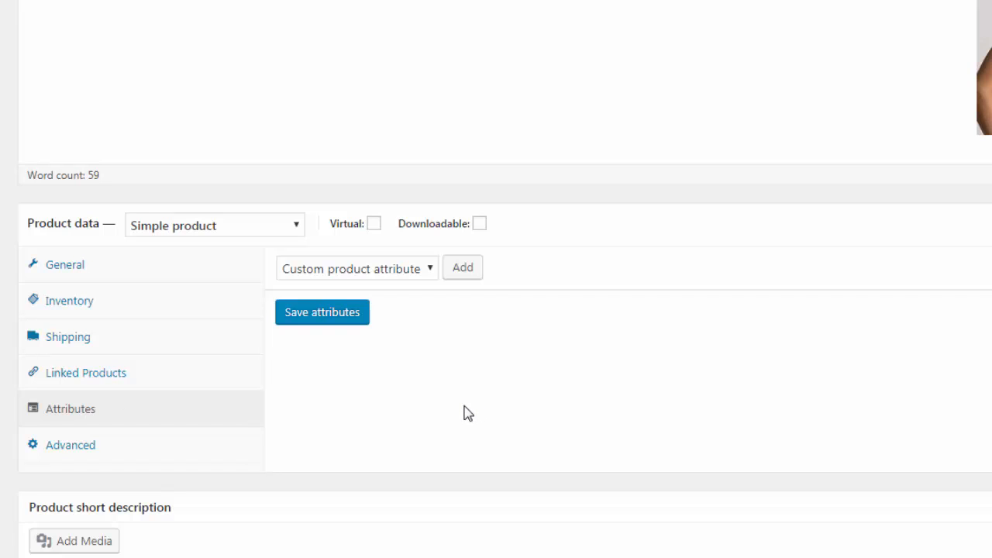
{"action": "left_click", "coordinate": [463, 268]}
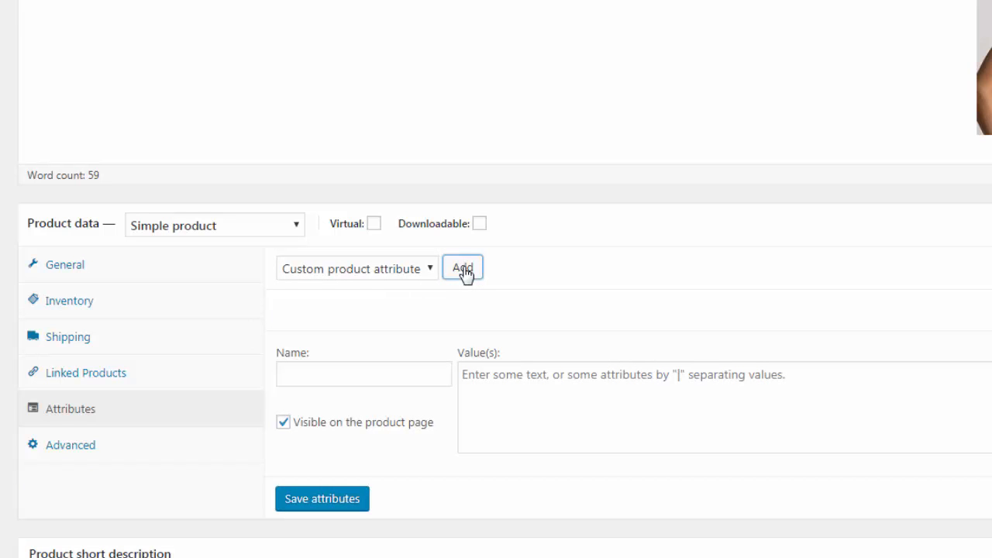
{"action": "left_click", "coordinate": [346, 376]}
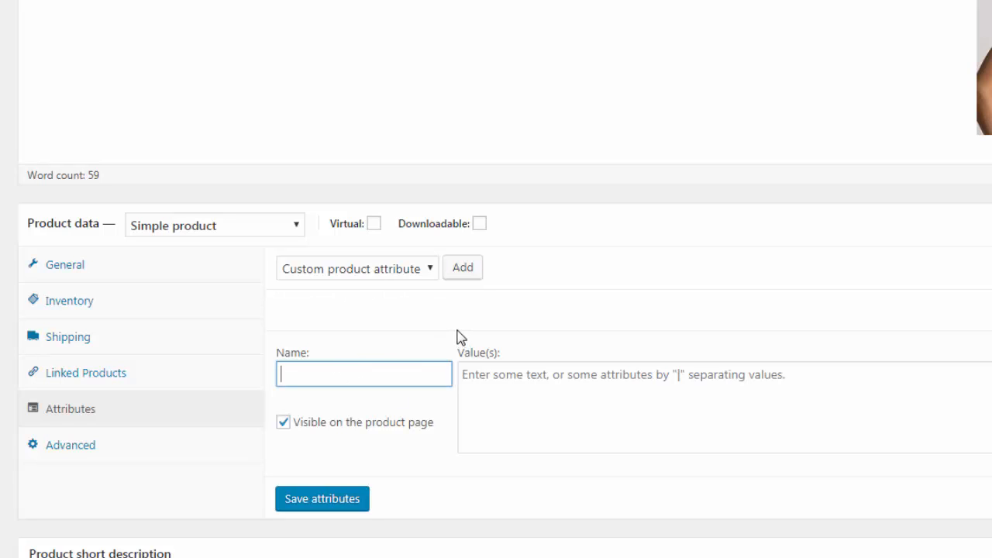
{"action": "type", "text": "Size"}
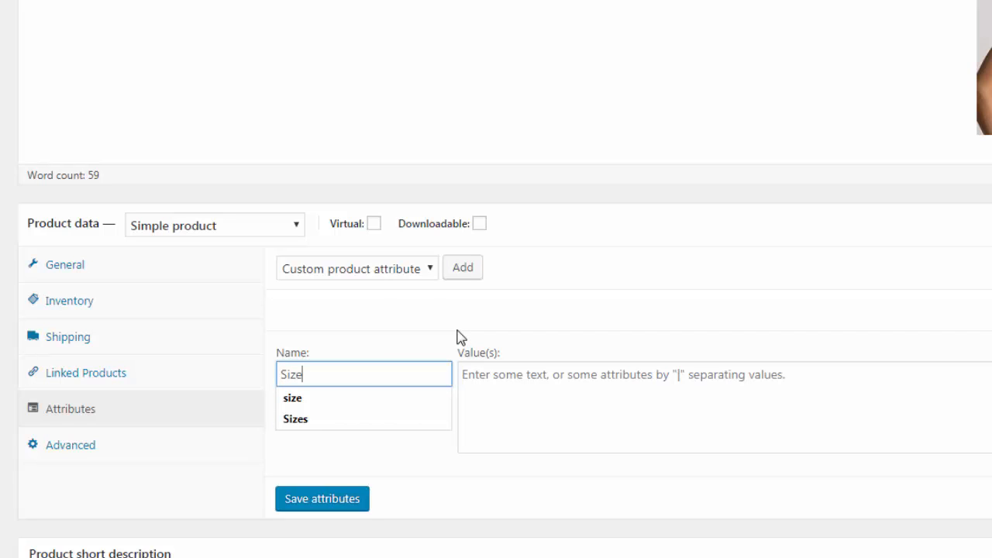
{"action": "left_click", "coordinate": [476, 380]}
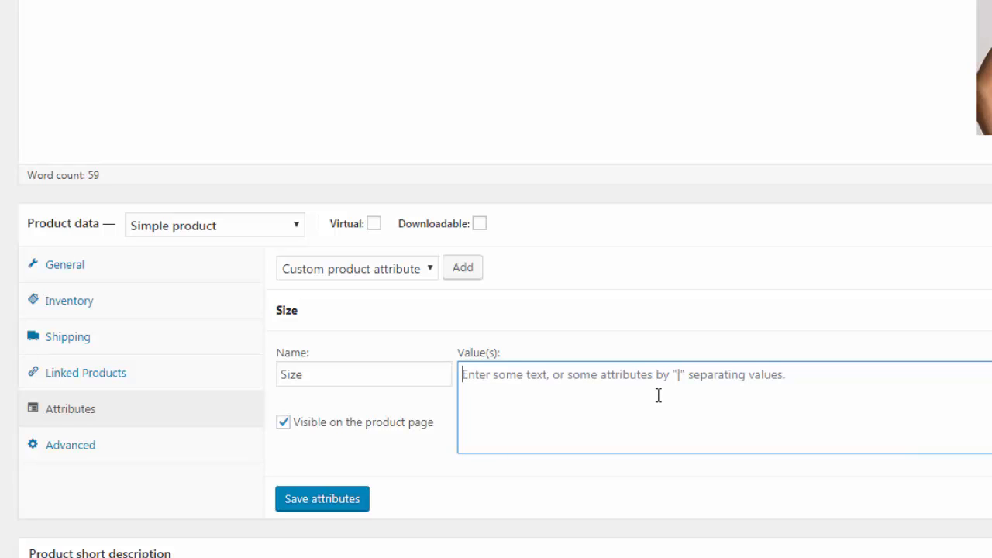
{"action": "type", "text": "Small |"}
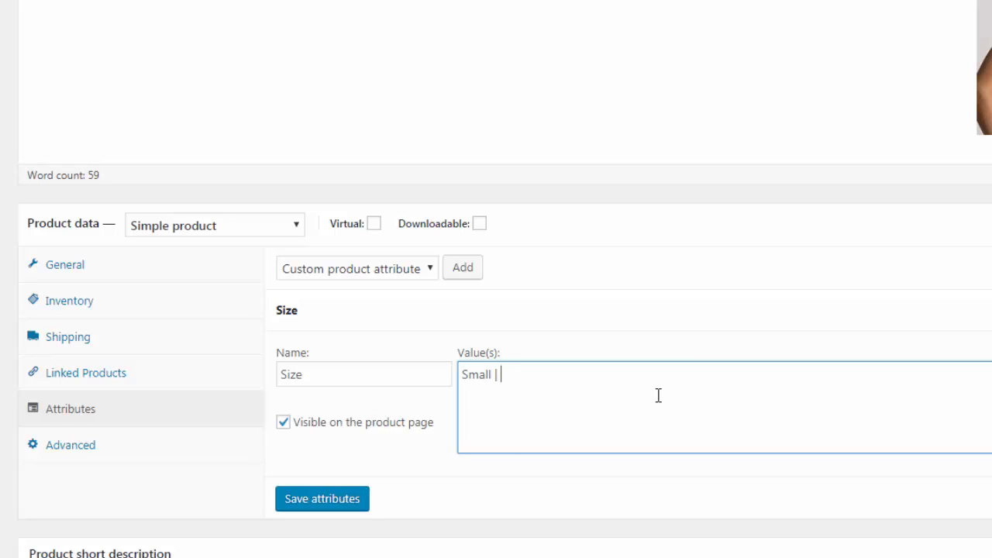
{"action": "type", "text": " Medium | Larg"}
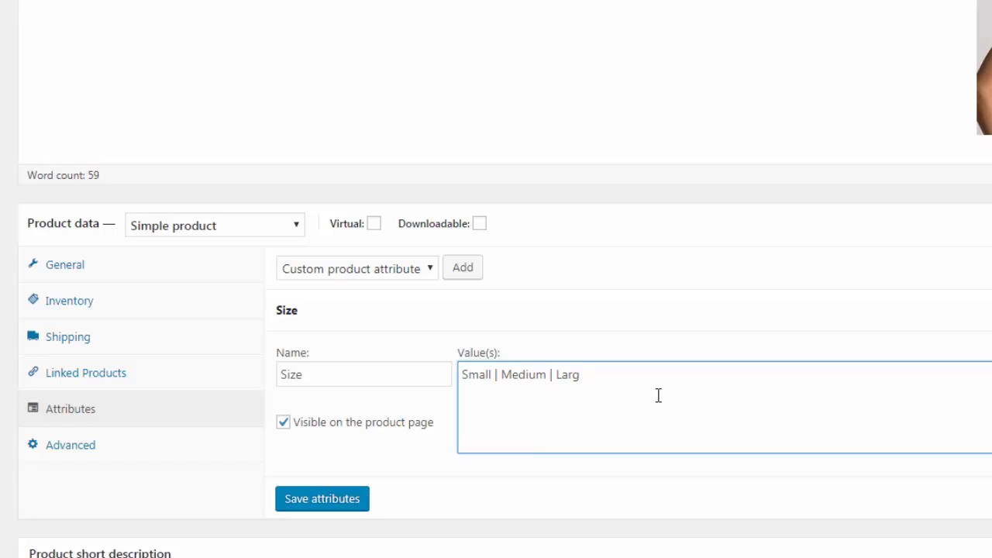
{"action": "type", "text": "e"}
{"action": "type", "text": "| XL"}
Add a second custom attribute named Color with the values Gray | Red | Blue | Green and save the attributes
{"action": "left_click", "coordinate": [464, 270]}
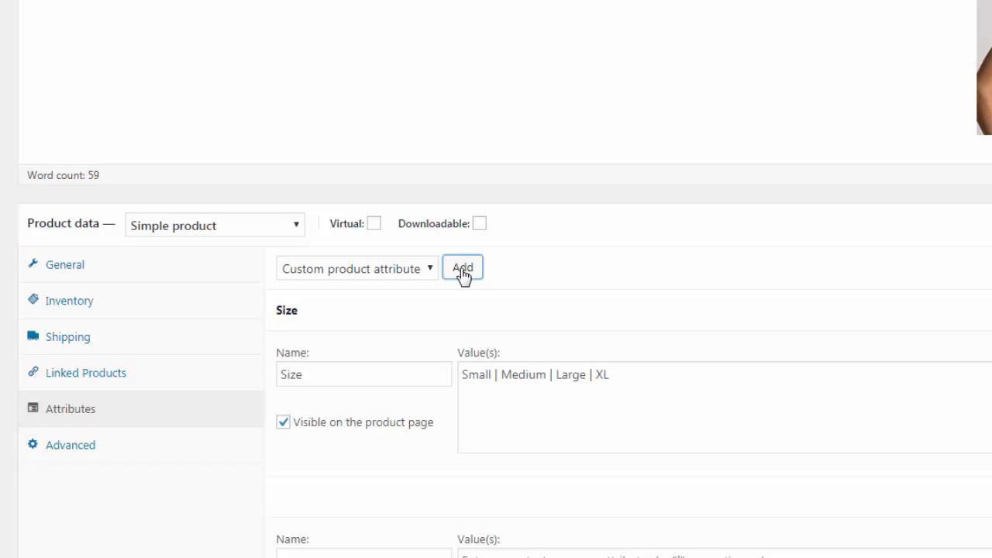
{"action": "scroll", "coordinate": [432, 297], "scroll_direction": "down", "scroll_amount": 2}
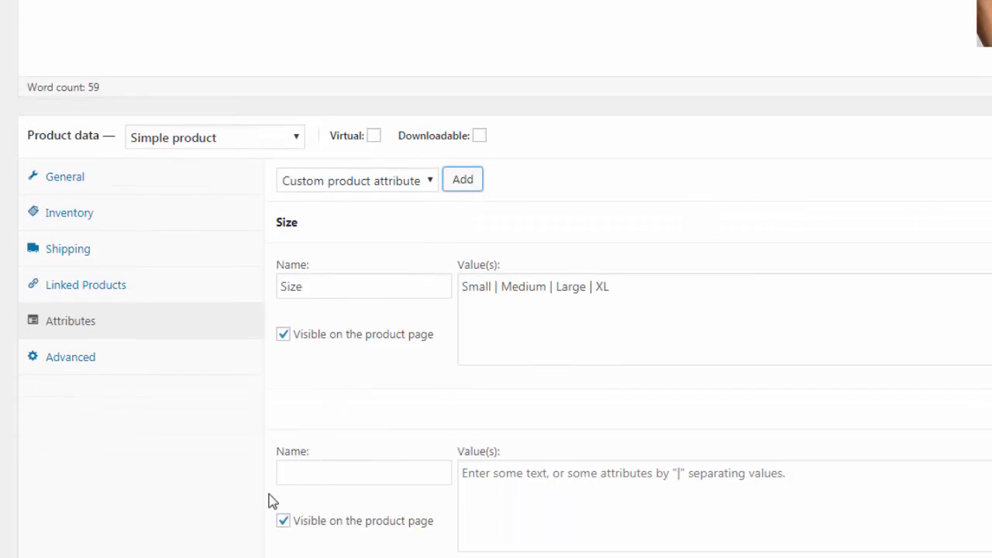
{"action": "left_click", "coordinate": [292, 472]}
{"action": "scroll", "coordinate": [373, 390], "scroll_direction": "down", "scroll_amount": 3}
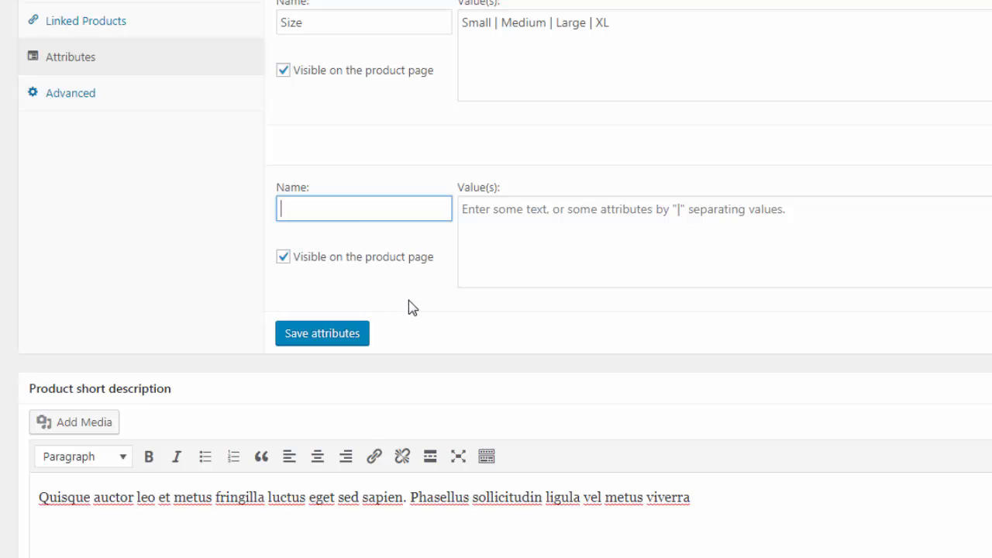
{"action": "type", "text": "Color"}
{"action": "left_click", "coordinate": [470, 214]}
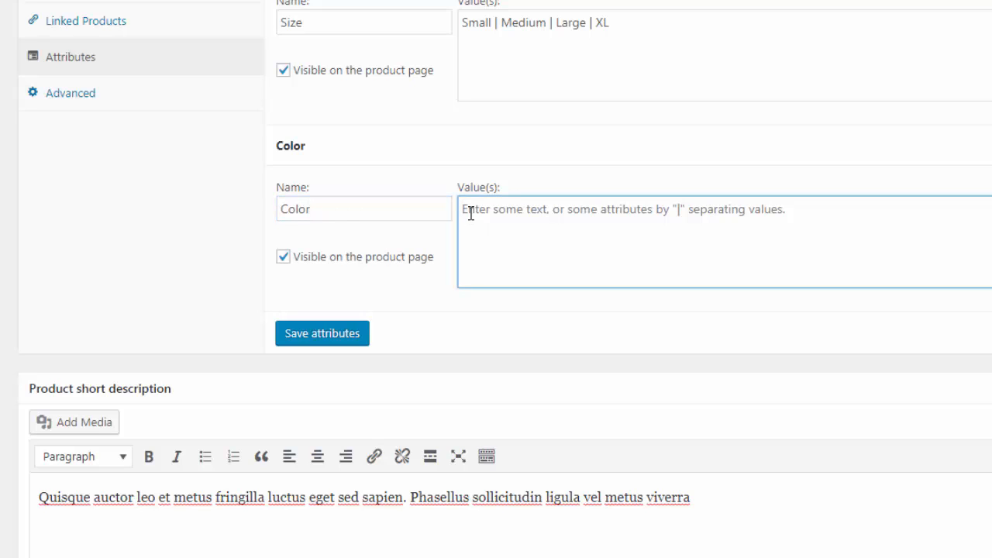
{"action": "type", "text": "Gray"}
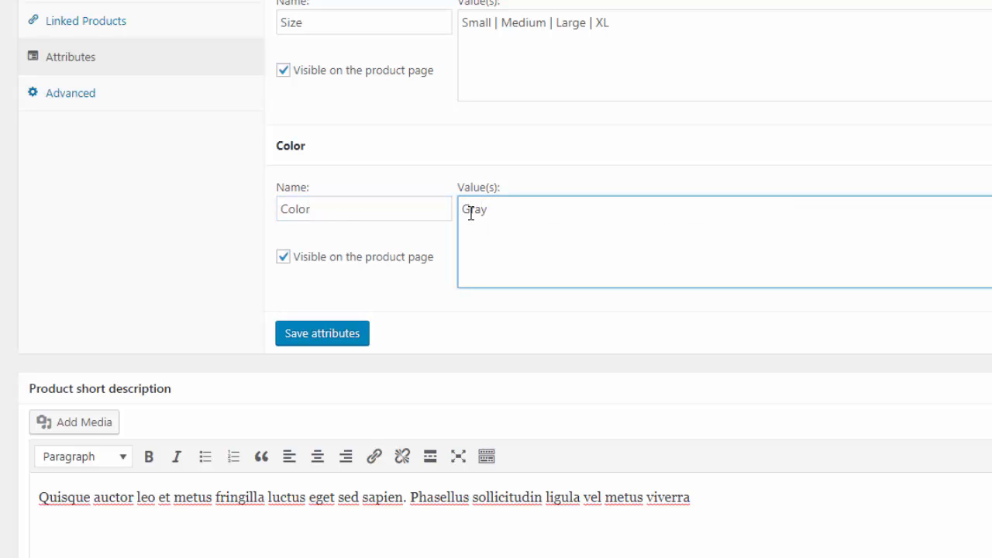
{"action": "type", "text": " | Red | Blue | Gree"}
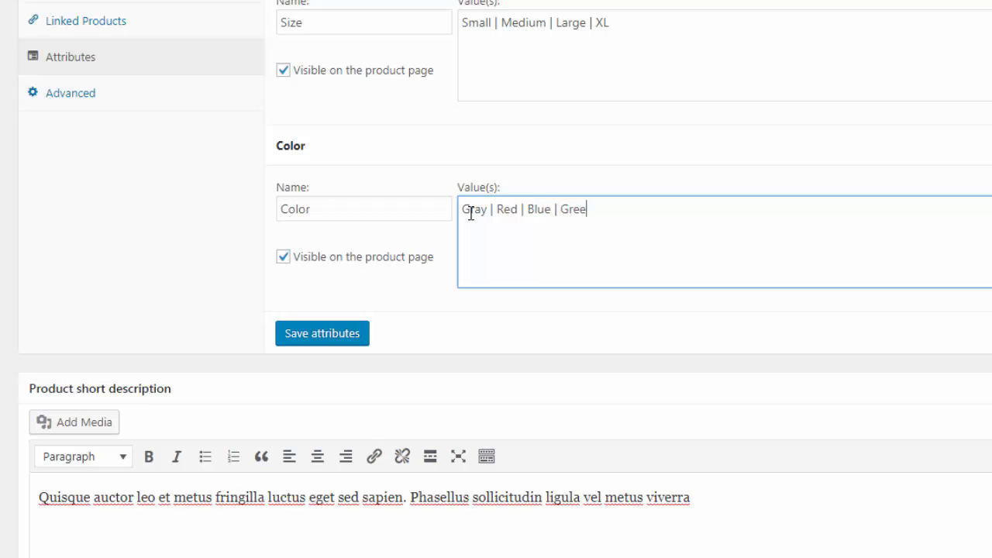
{"action": "type", "text": "n"}
{"action": "left_click", "coordinate": [339, 335]}
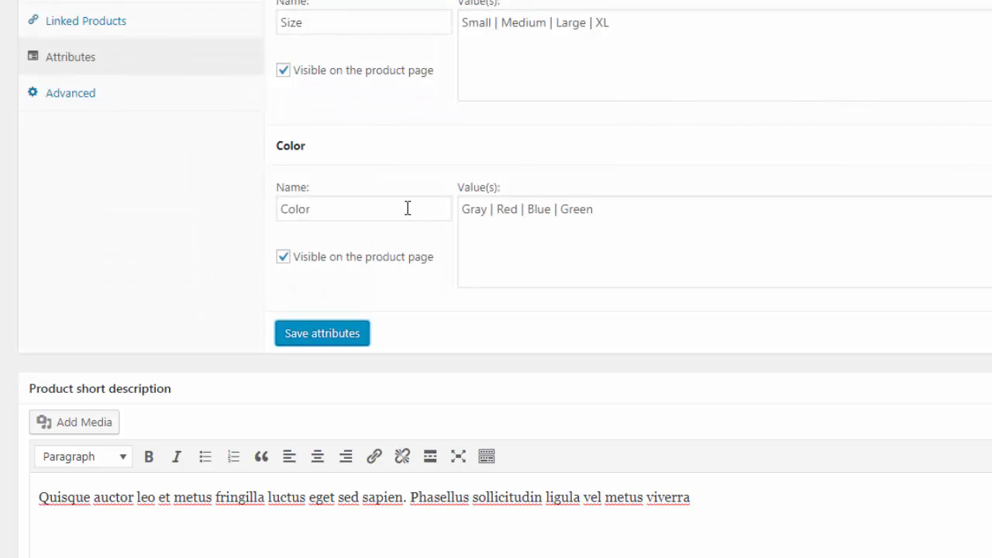
Change the product type to Variable product
{"action": "scroll", "coordinate": [411, 210], "scroll_direction": "up", "scroll_amount": 5}
{"action": "scroll", "coordinate": [406, 208], "scroll_direction": "up", "scroll_amount": 7}
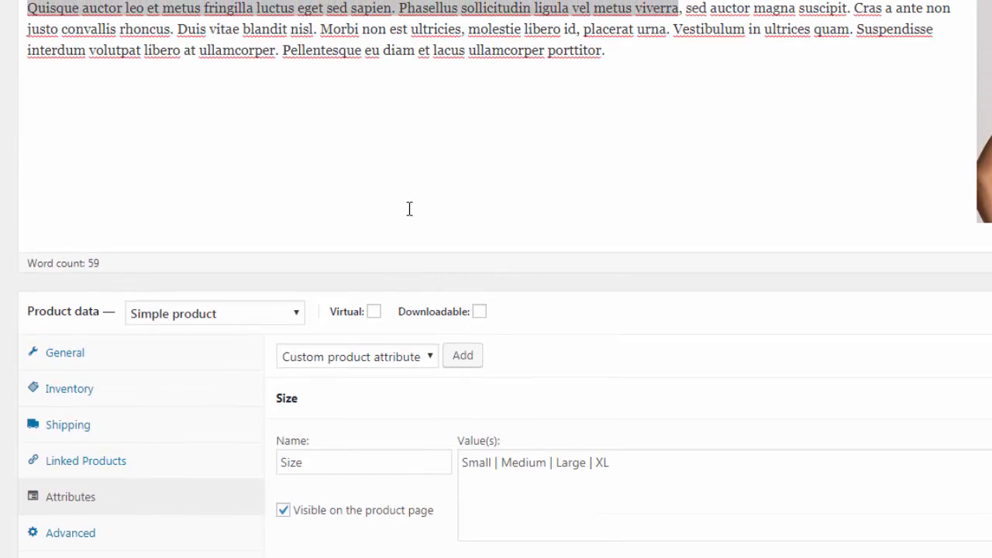
{"action": "scroll", "coordinate": [409, 209], "scroll_direction": "down", "scroll_amount": 5}
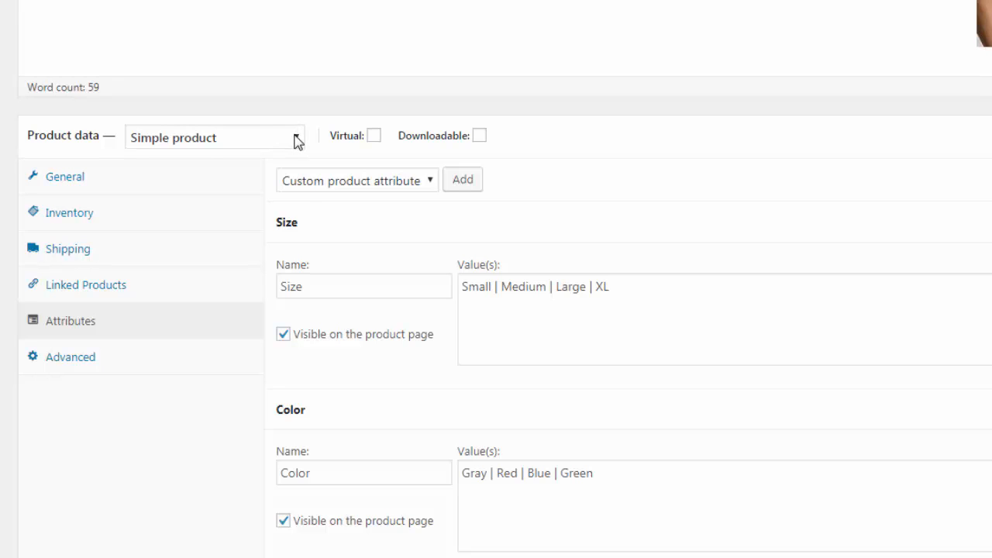
{"action": "left_click", "coordinate": [298, 140]}
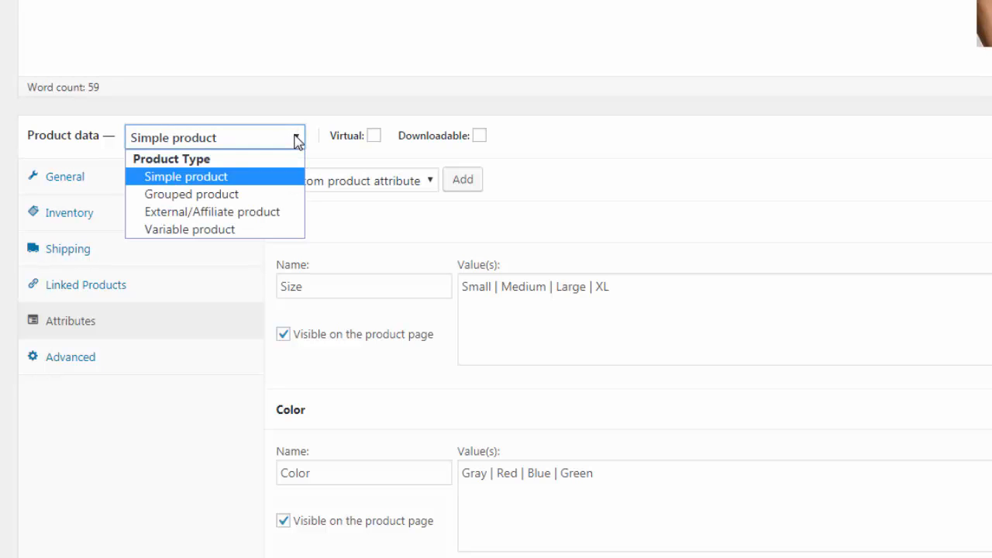
{"action": "left_click", "coordinate": [228, 231]}
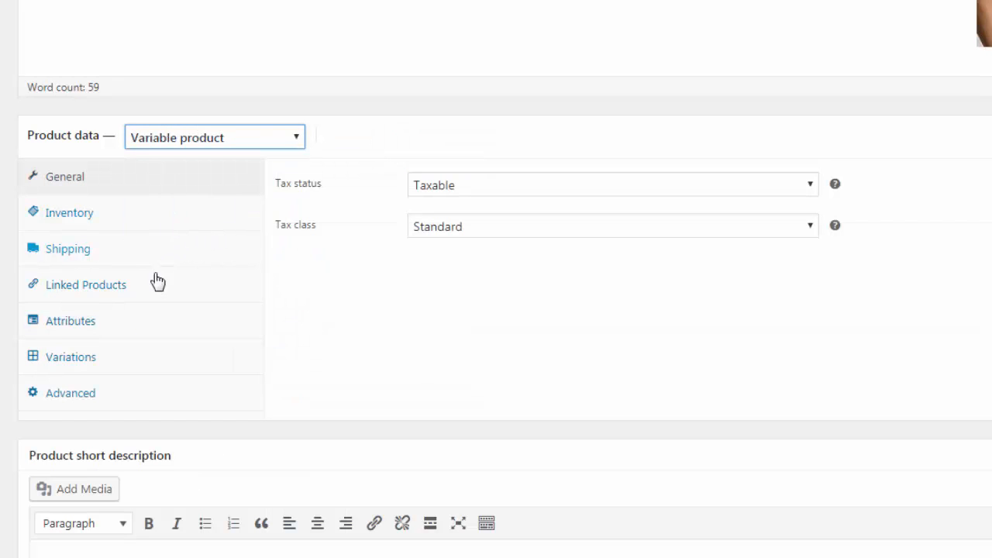
Enable both the Size and Color attributes for use in variations and save the attributes
{"action": "left_click", "coordinate": [83, 327]}
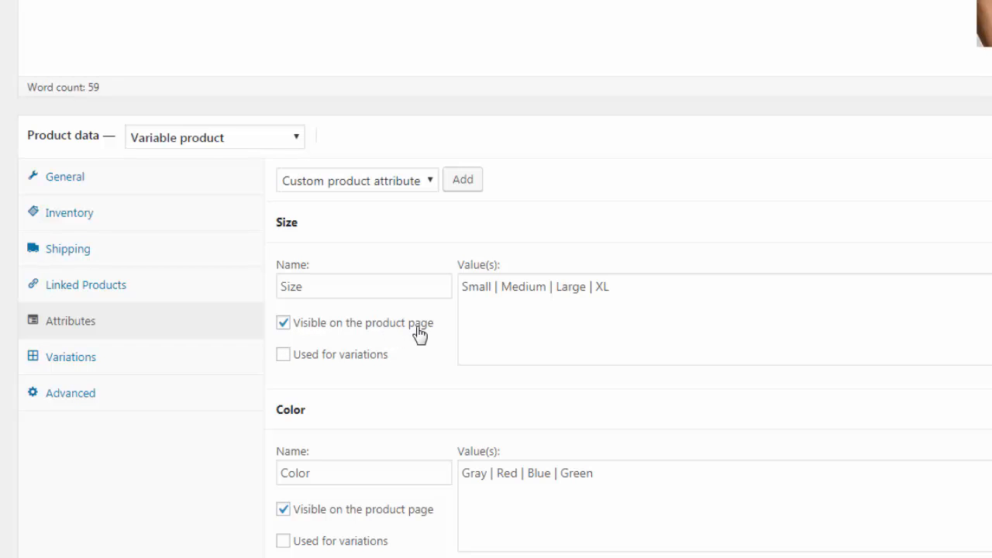
{"action": "left_click", "coordinate": [284, 358]}
{"action": "scroll", "coordinate": [361, 353], "scroll_direction": "down", "scroll_amount": 2}
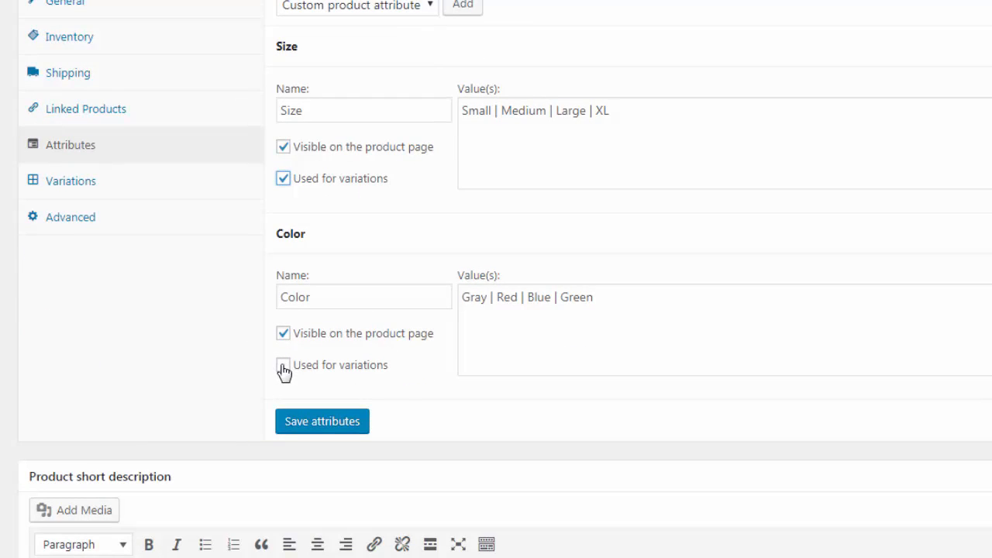
{"action": "left_click", "coordinate": [284, 368]}
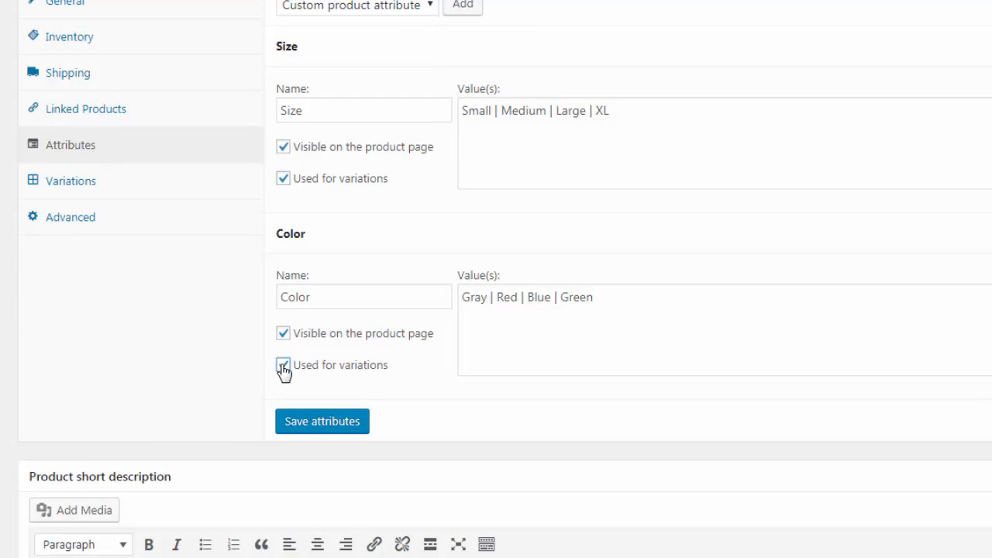
{"action": "left_click", "coordinate": [325, 420]}
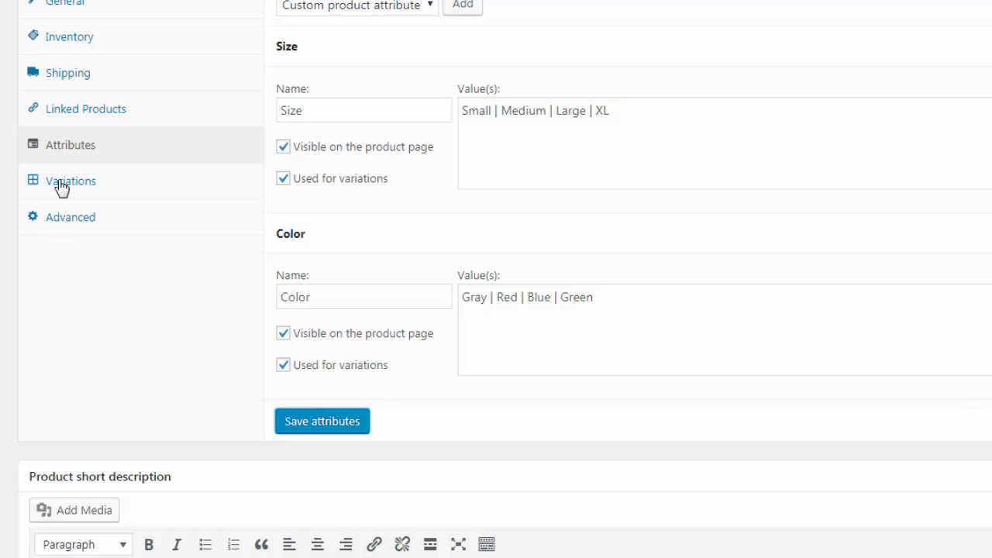
Create variations from all attributes, covering every combination of size and color
{"action": "left_click", "coordinate": [60, 188]}
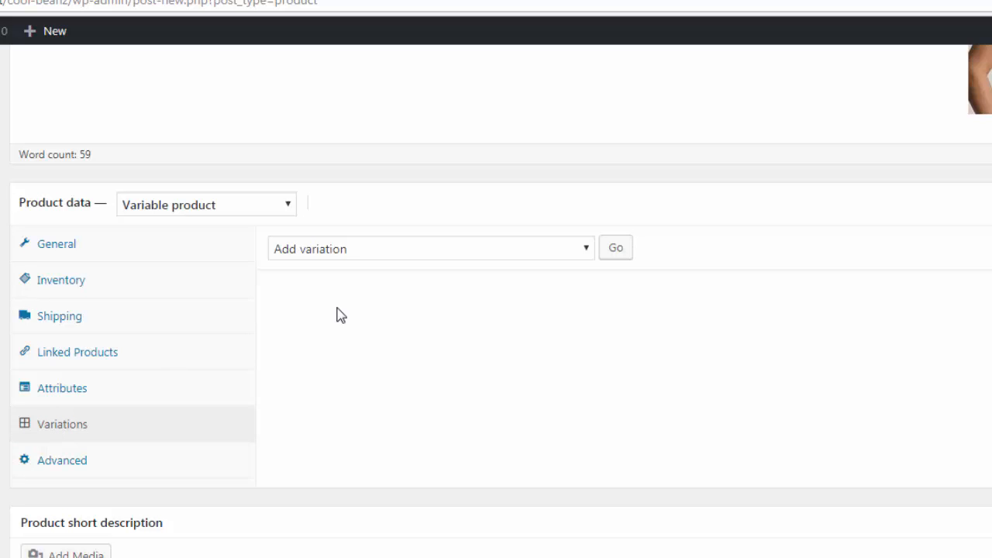
{"action": "left_click", "coordinate": [588, 249]}
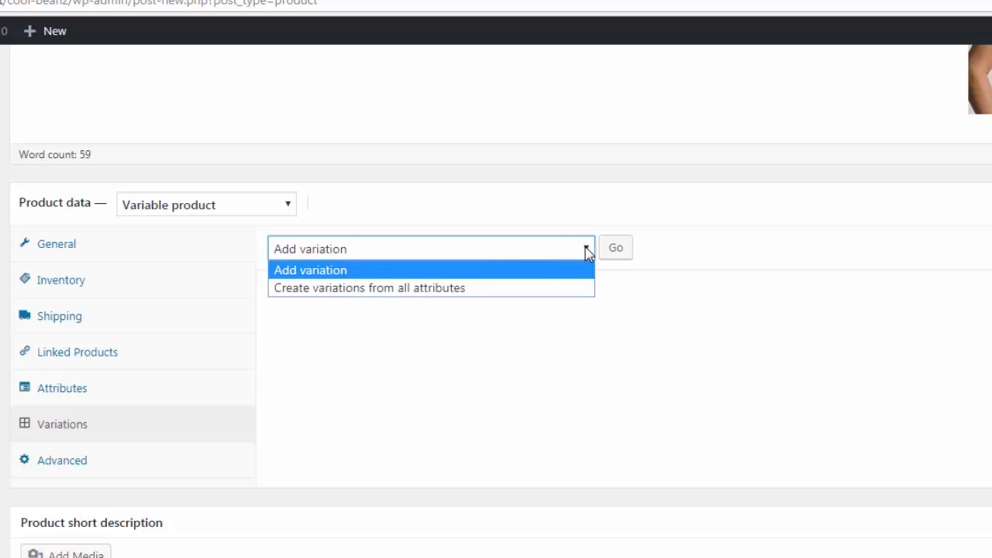
{"action": "left_click", "coordinate": [433, 288]}
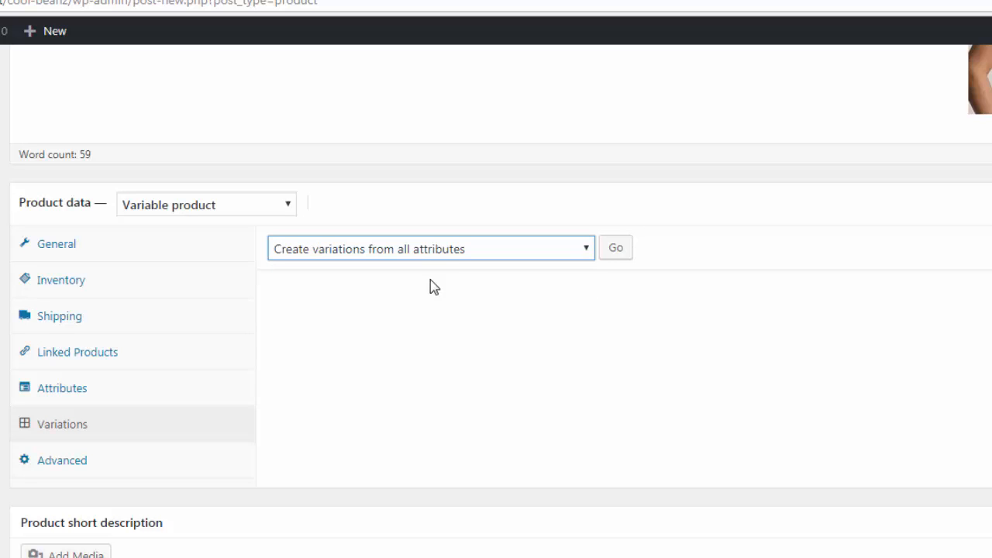
{"action": "left_click", "coordinate": [616, 250]}
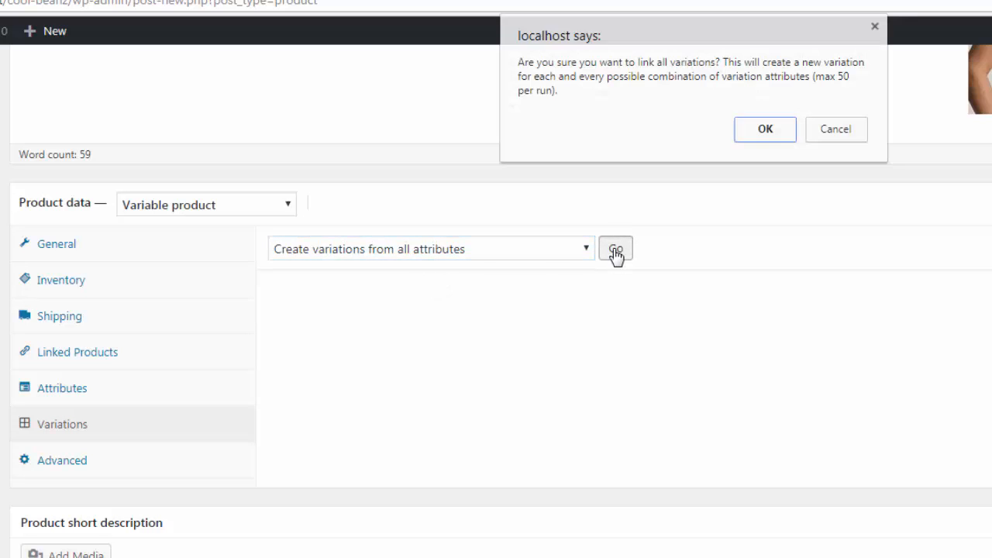
{"action": "left_click", "coordinate": [764, 130]}
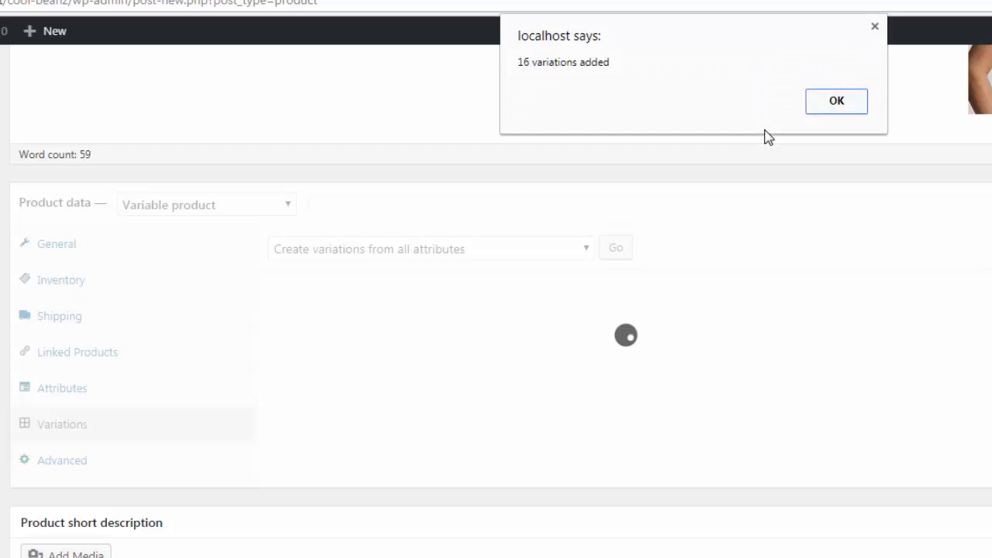
{"action": "left_click", "coordinate": [846, 102]}
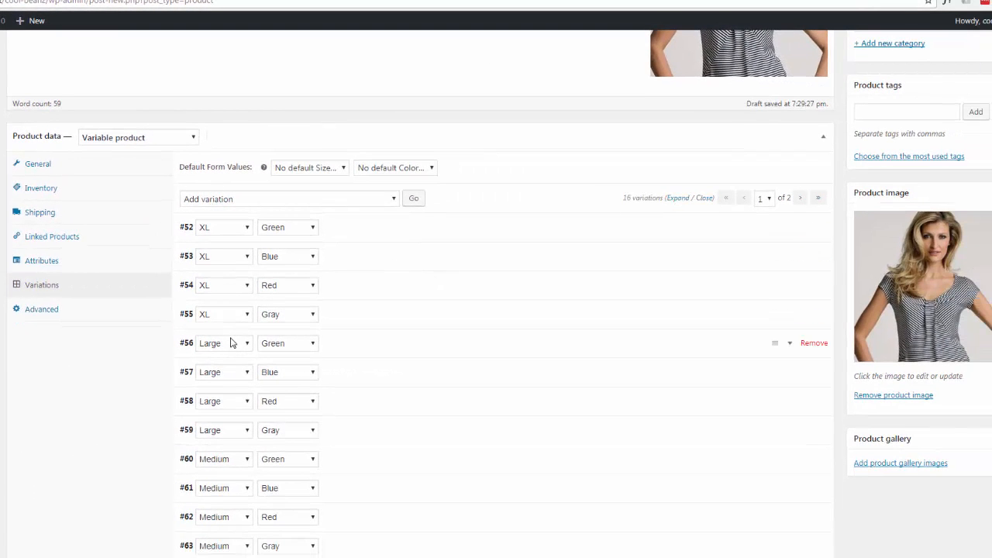
Look over the variation list and set the regular price of the XL Green variation to $20
{"action": "scroll", "coordinate": [230, 342], "scroll_direction": "down", "scroll_amount": 4}
{"action": "scroll", "coordinate": [237, 339], "scroll_direction": "up", "scroll_amount": 1}
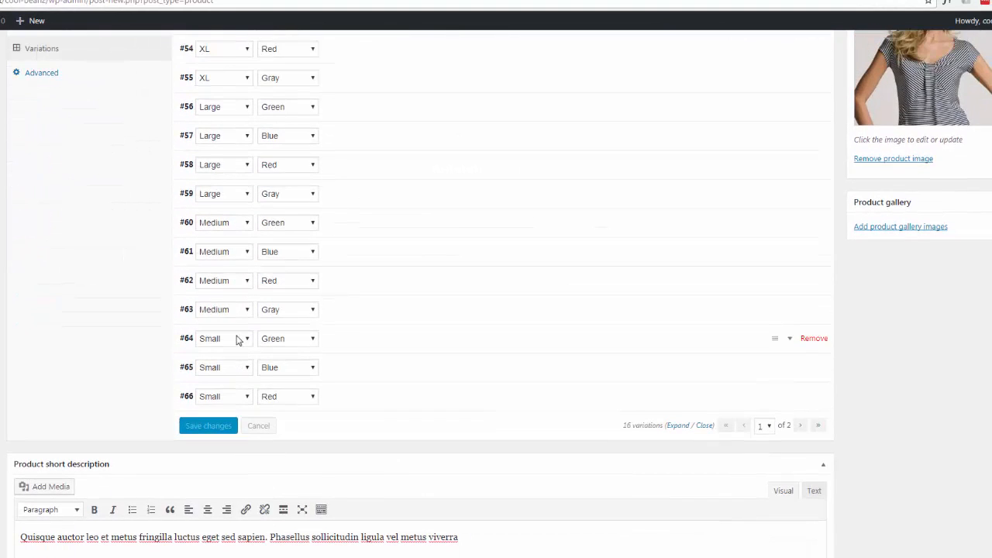
{"action": "scroll", "coordinate": [380, 327], "scroll_direction": "up", "scroll_amount": 5}
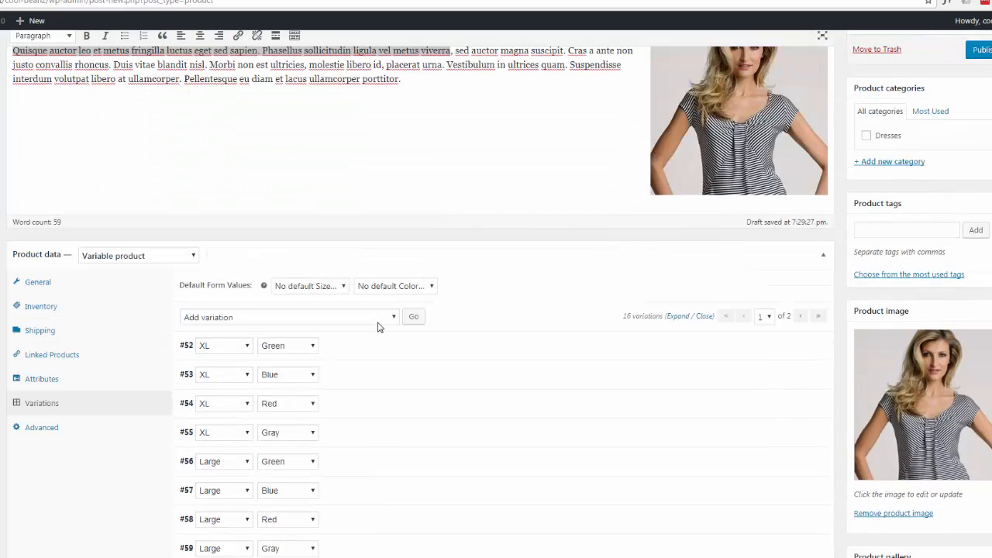
{"action": "scroll", "coordinate": [379, 327], "scroll_direction": "down", "scroll_amount": 1}
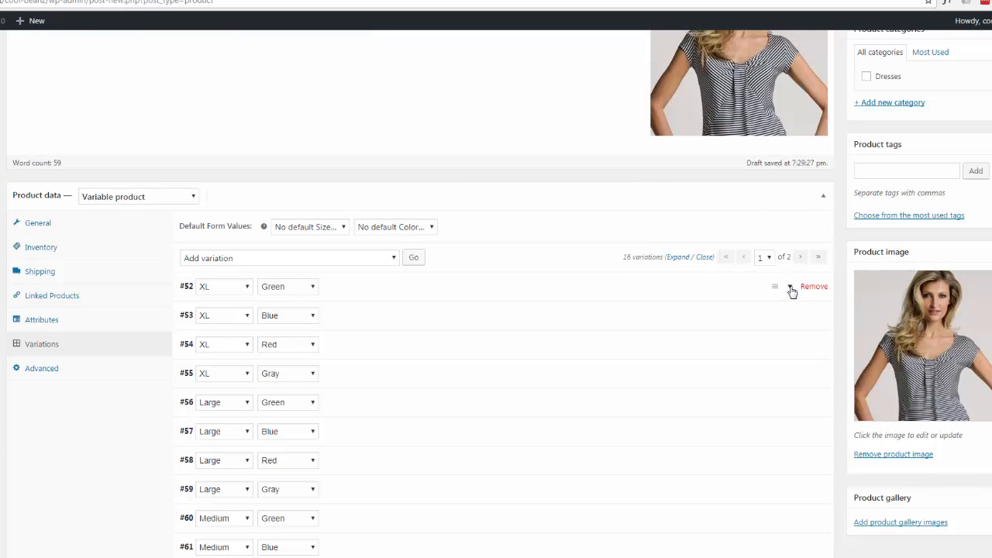
{"action": "left_click", "coordinate": [791, 288]}
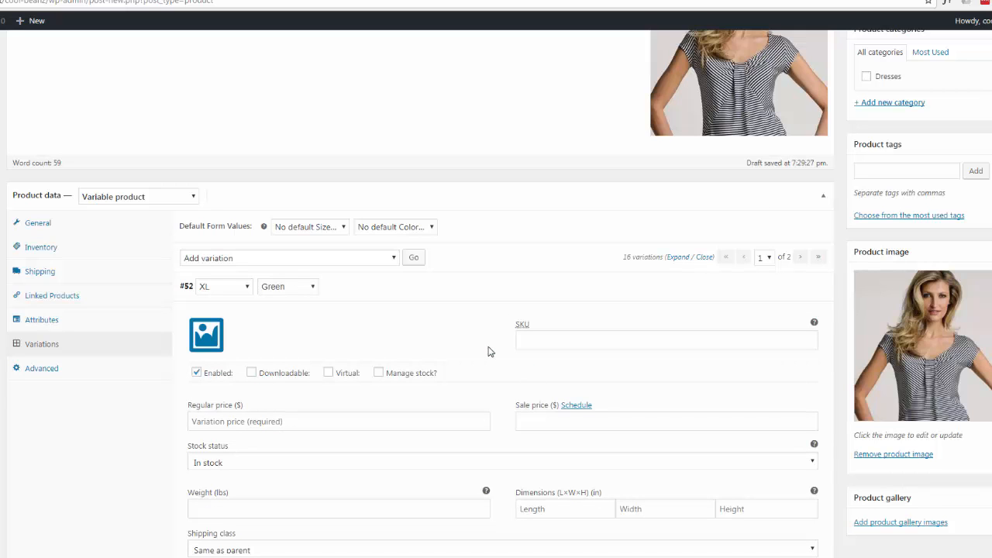
{"action": "scroll", "coordinate": [489, 353], "scroll_direction": "down", "scroll_amount": 2}
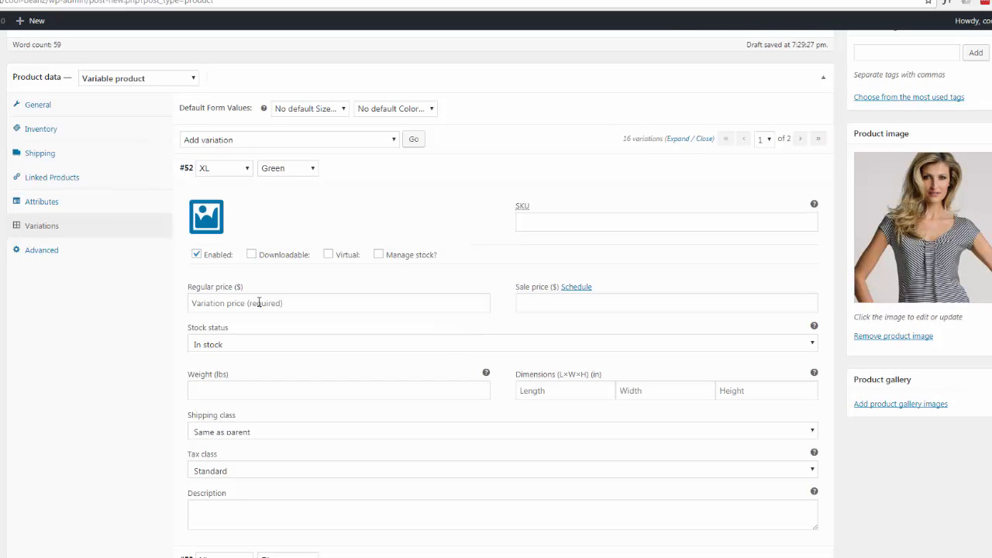
{"action": "left_click", "coordinate": [312, 303]}
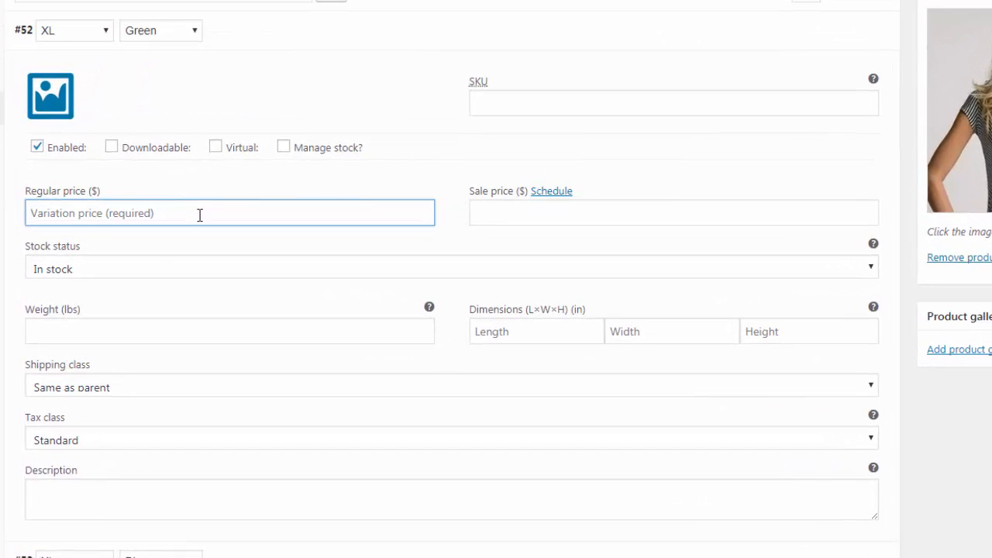
{"action": "type", "text": "20"}
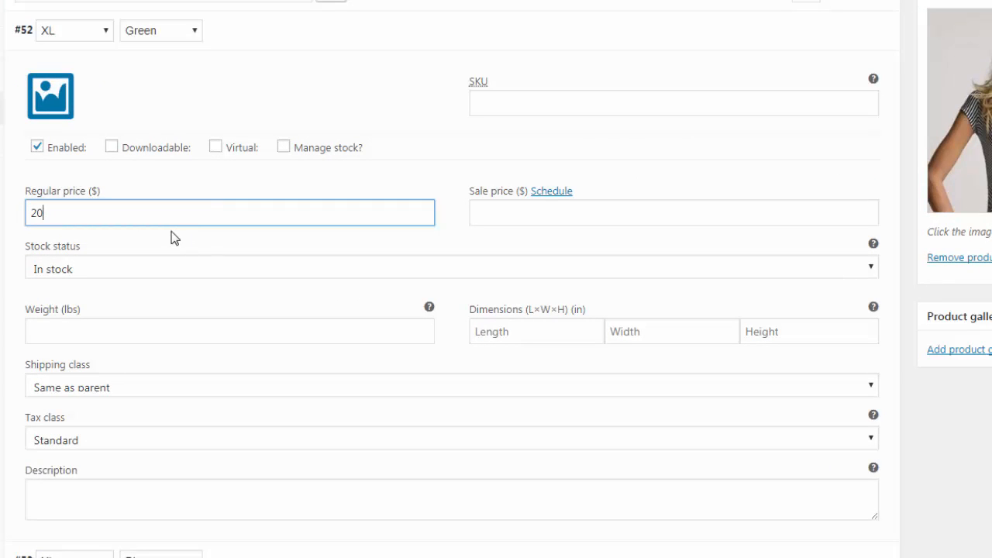
Complete the XL Green variation's regular price as 20.00 and upload the green shirt photo as its variation image
{"action": "type", "text": ".00"}
{"action": "left_click", "coordinate": [258, 305]}
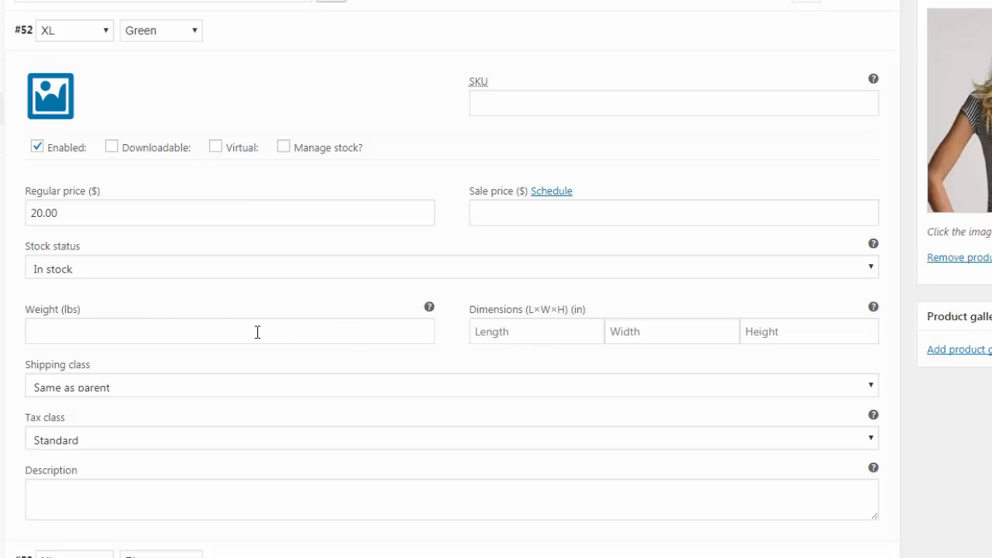
{"action": "scroll", "coordinate": [256, 331], "scroll_direction": "down", "scroll_amount": 3}
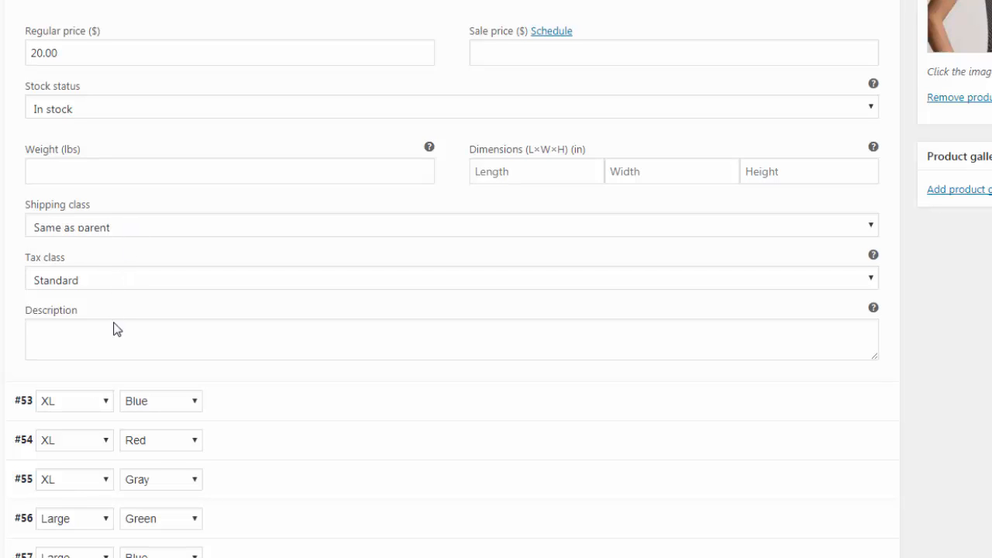
{"action": "scroll", "coordinate": [116, 325], "scroll_direction": "up", "scroll_amount": 5}
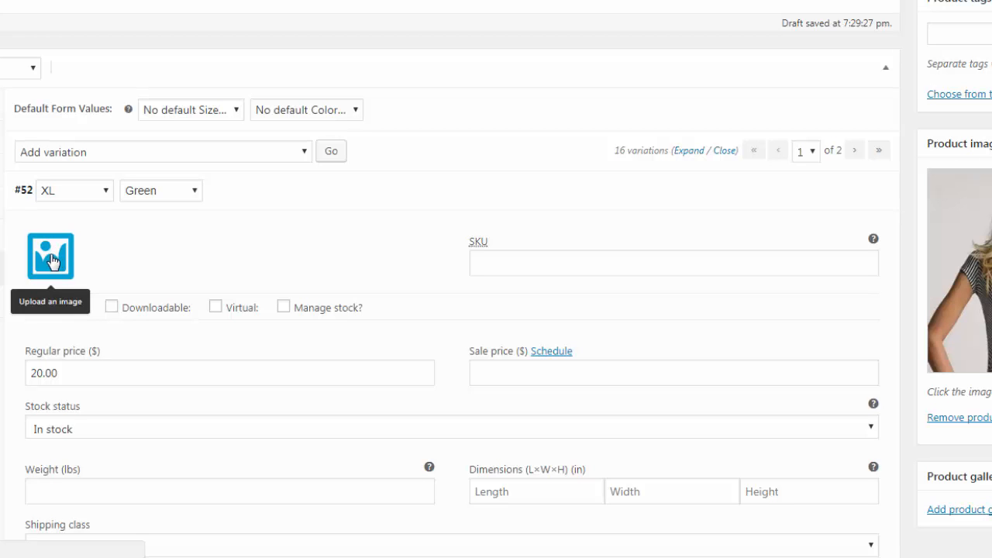
{"action": "left_click", "coordinate": [51, 262]}
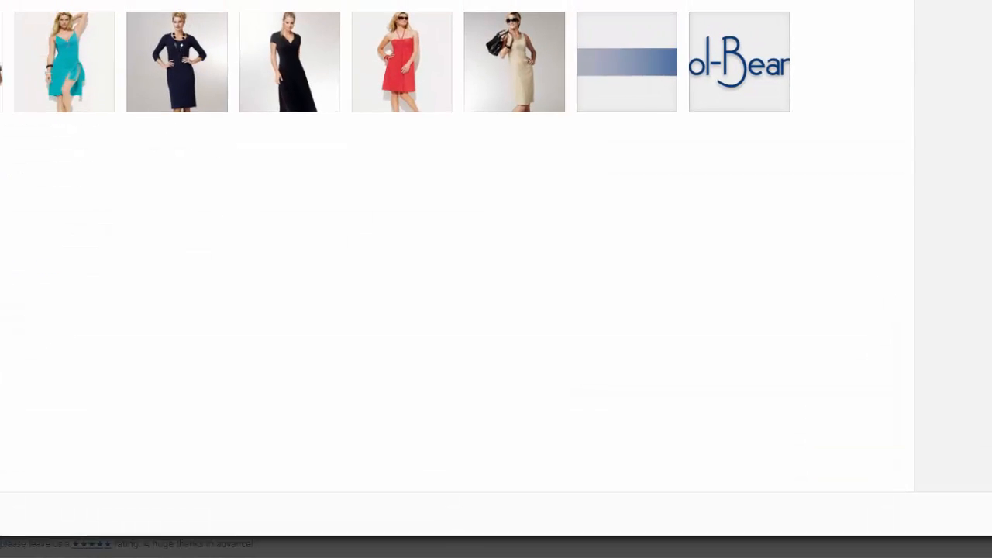
{"action": "left_click_drag", "start_coordinate": [991, 270], "coordinate": [620, 270]}
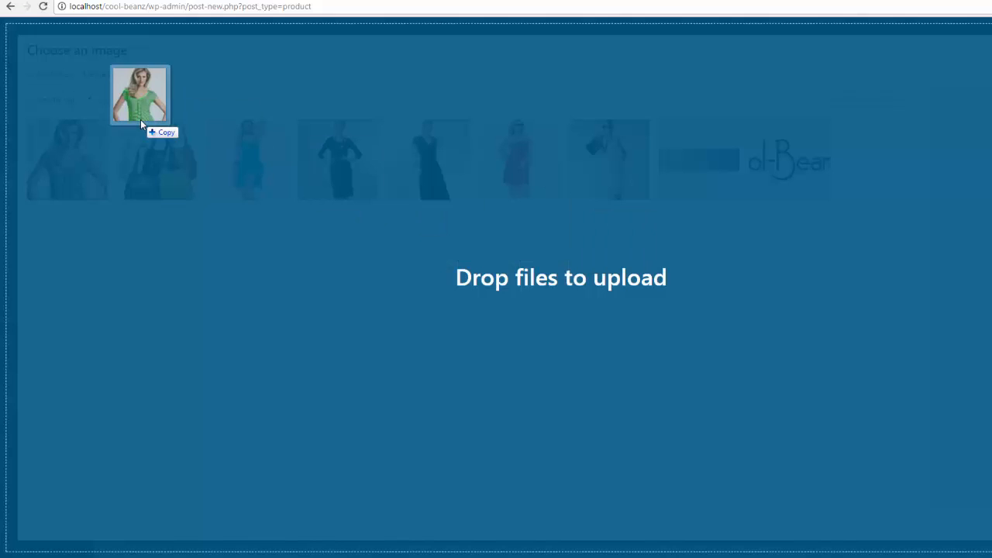
{"action": "left_click_drag", "start_coordinate": [141, 120], "coordinate": [131, 154]}
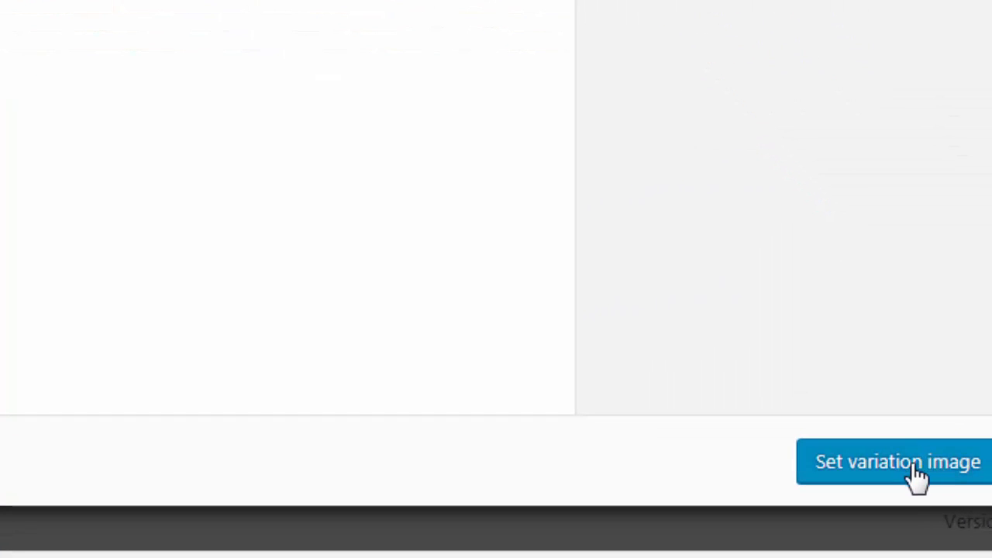
{"action": "left_click", "coordinate": [899, 462]}
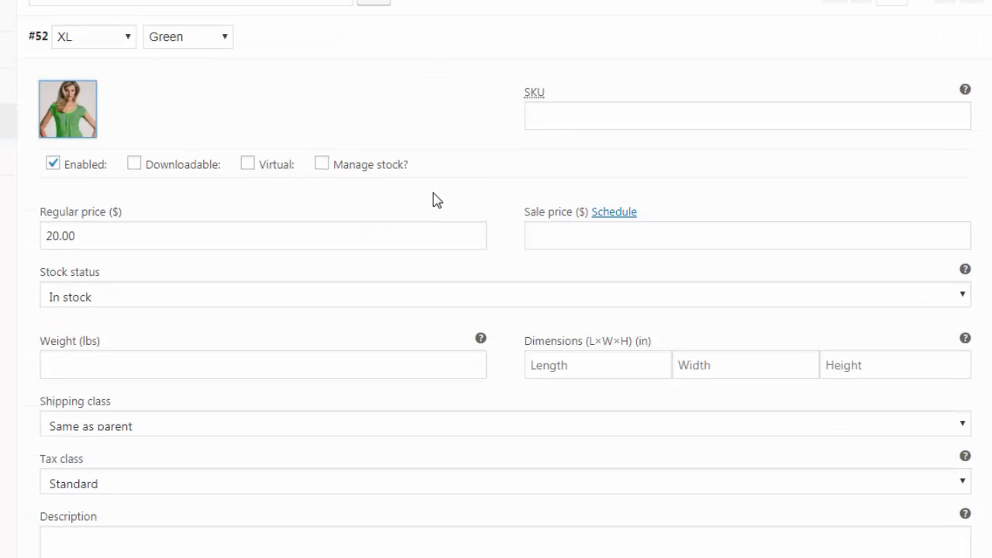
Expand the XL Blue variation and upload the blue shirt photo as its variation image
{"action": "scroll", "coordinate": [436, 208], "scroll_direction": "down", "scroll_amount": 8}
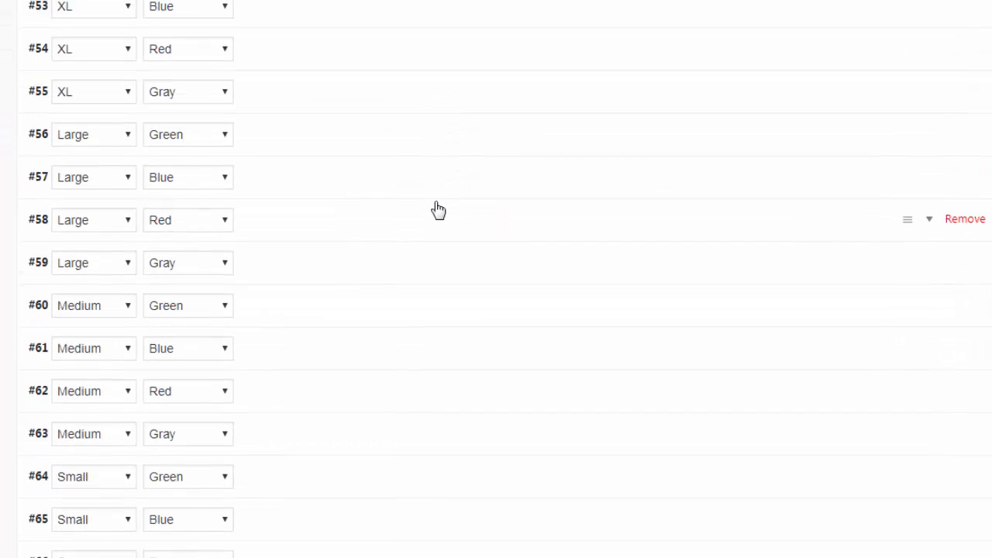
{"action": "scroll", "coordinate": [437, 208], "scroll_direction": "up", "scroll_amount": 3}
{"action": "scroll", "coordinate": [437, 202], "scroll_direction": "up", "scroll_amount": 1}
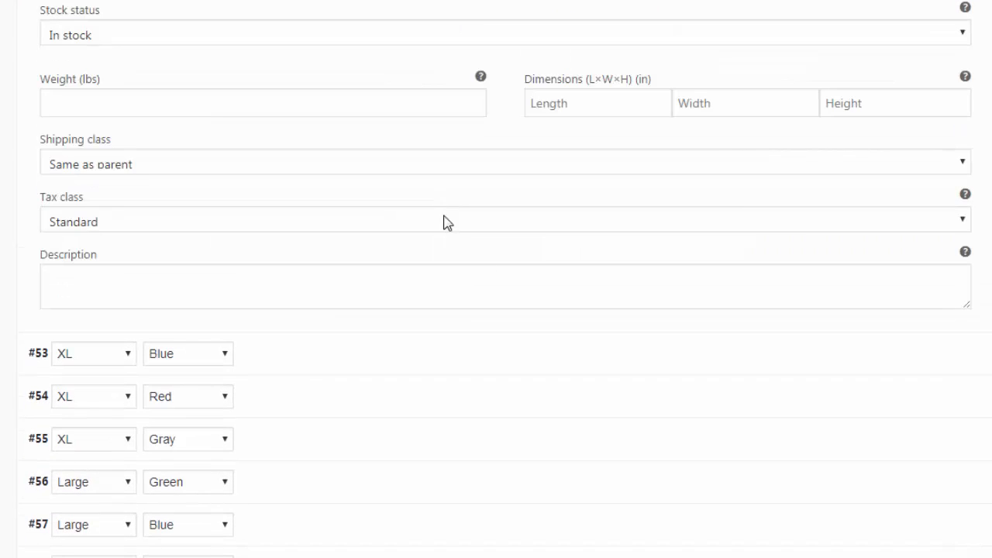
{"action": "left_click", "coordinate": [933, 360]}
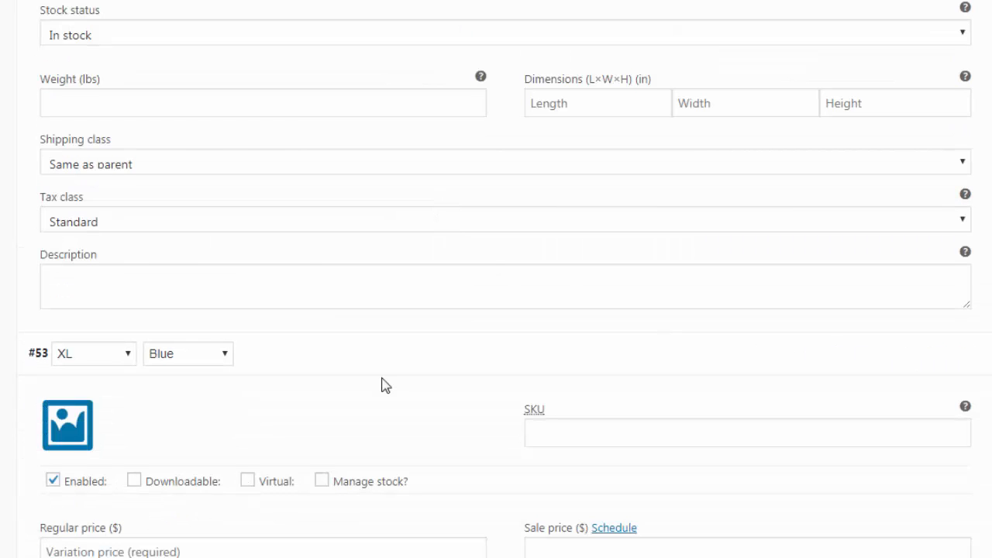
{"action": "scroll", "coordinate": [387, 386], "scroll_direction": "down", "scroll_amount": 2}
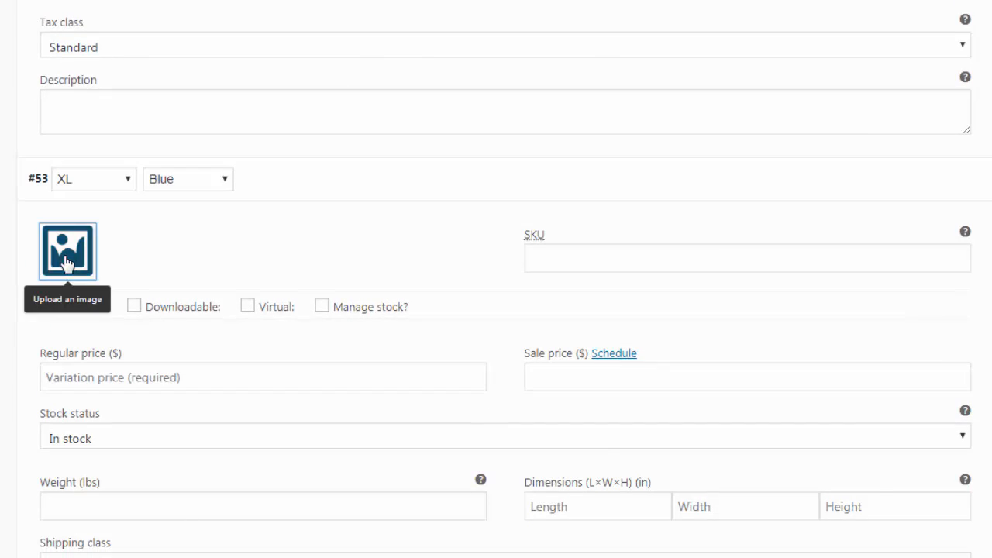
{"action": "left_click", "coordinate": [66, 263]}
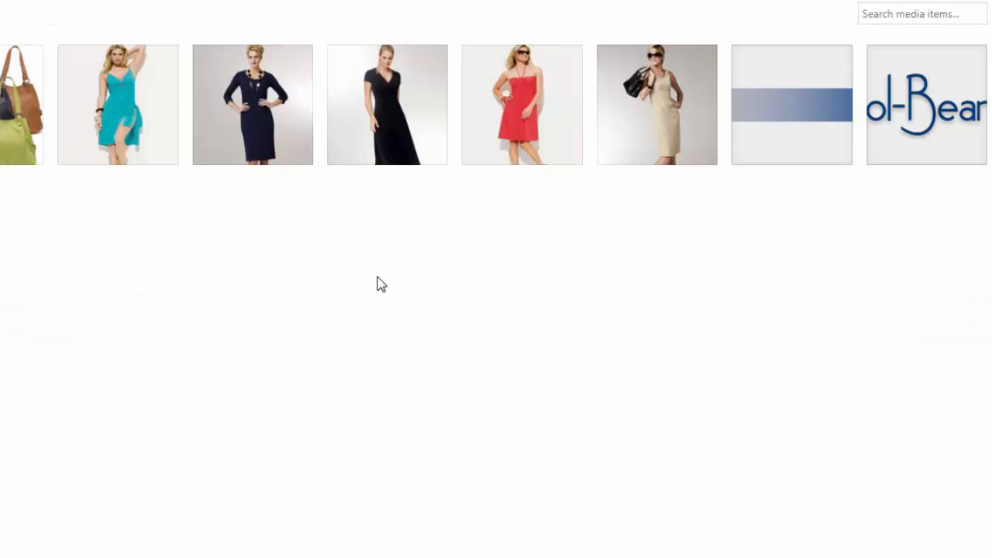
{"action": "left_click_drag", "start_coordinate": [0, 264], "coordinate": [80, 258]}
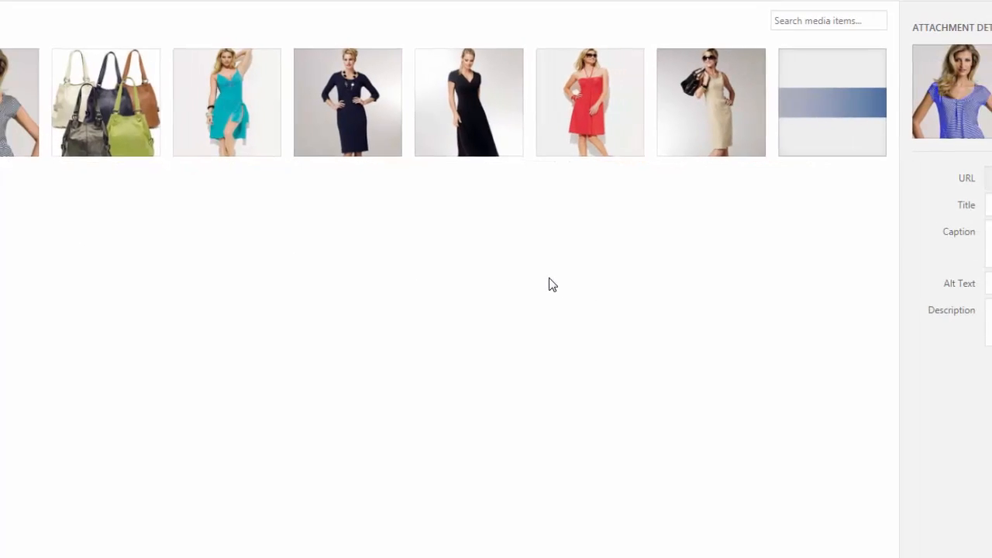
{"action": "left_click", "coordinate": [929, 540]}
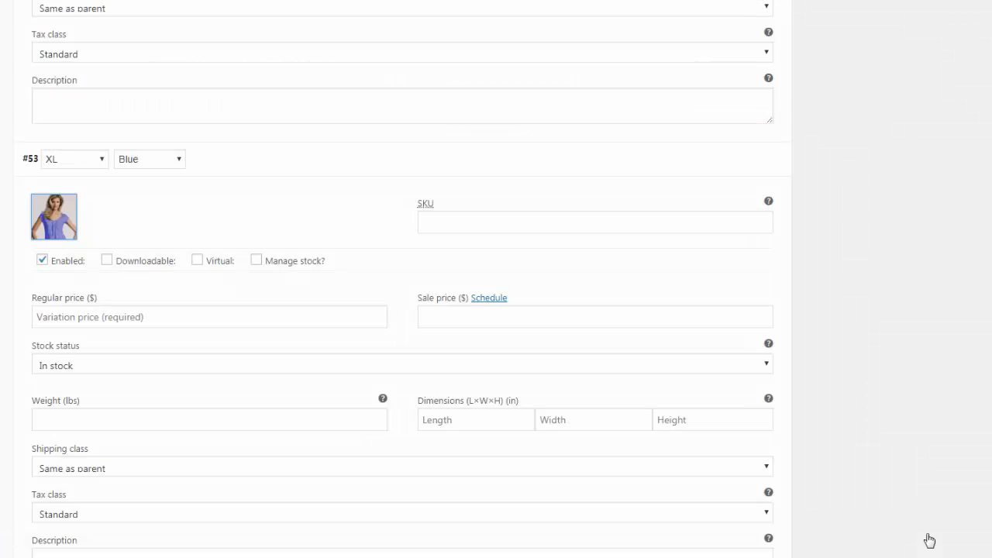
Set the regular price of the XL Blue variation to $20
{"action": "scroll", "coordinate": [308, 323], "scroll_direction": "down", "scroll_amount": 3}
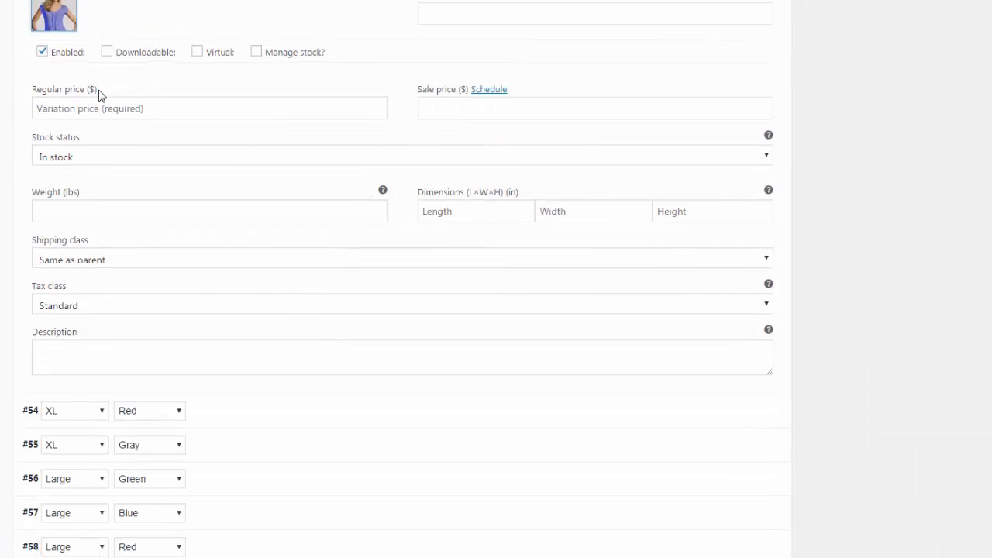
{"action": "left_click", "coordinate": [100, 108]}
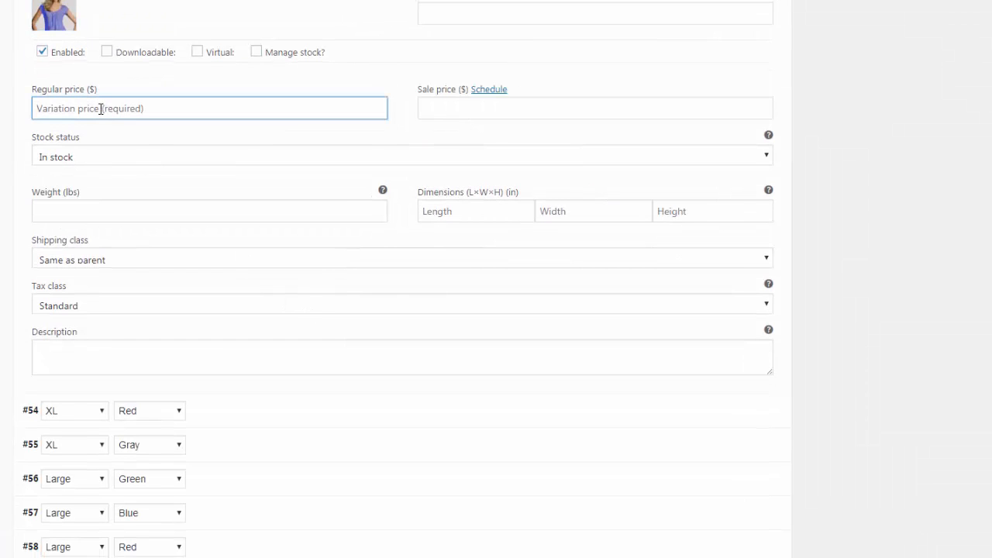
{"action": "type", "text": "20"}
Expand the XL Red variation and upload shirt1red.jpg as its variation image
{"action": "scroll", "coordinate": [314, 321], "scroll_direction": "down", "scroll_amount": 2}
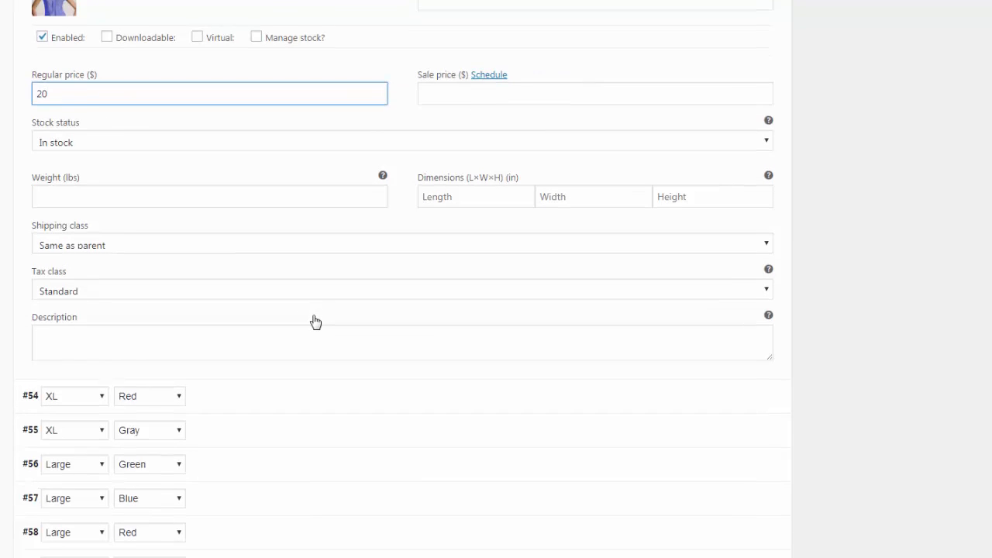
{"action": "left_click", "coordinate": [740, 276]}
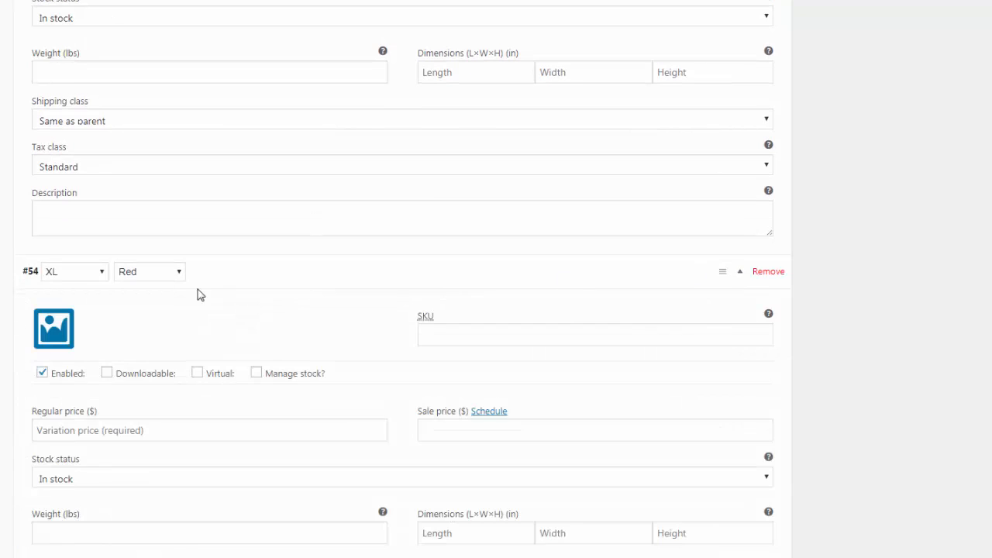
{"action": "left_click", "coordinate": [54, 327]}
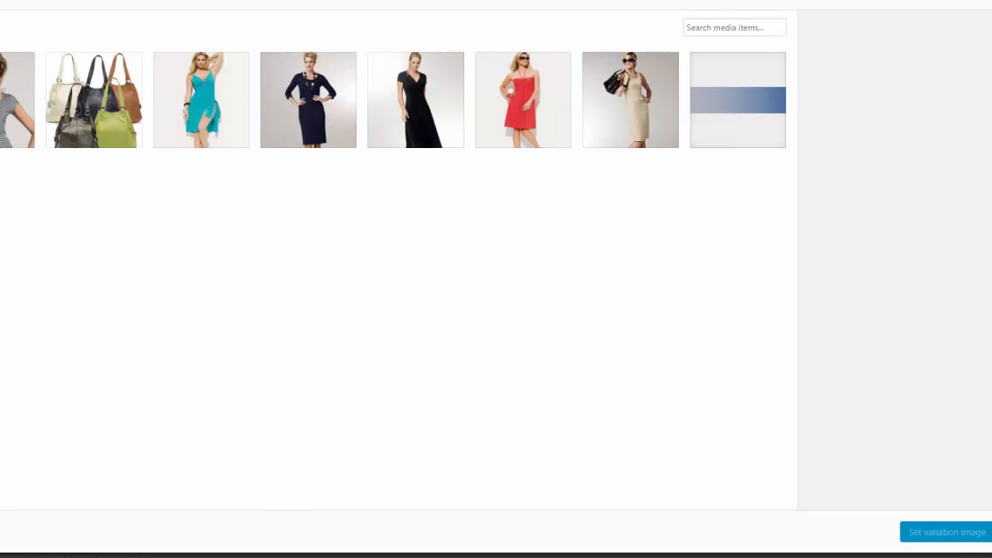
{"action": "left_click_drag", "start_coordinate": [1, 275], "coordinate": [299, 276]}
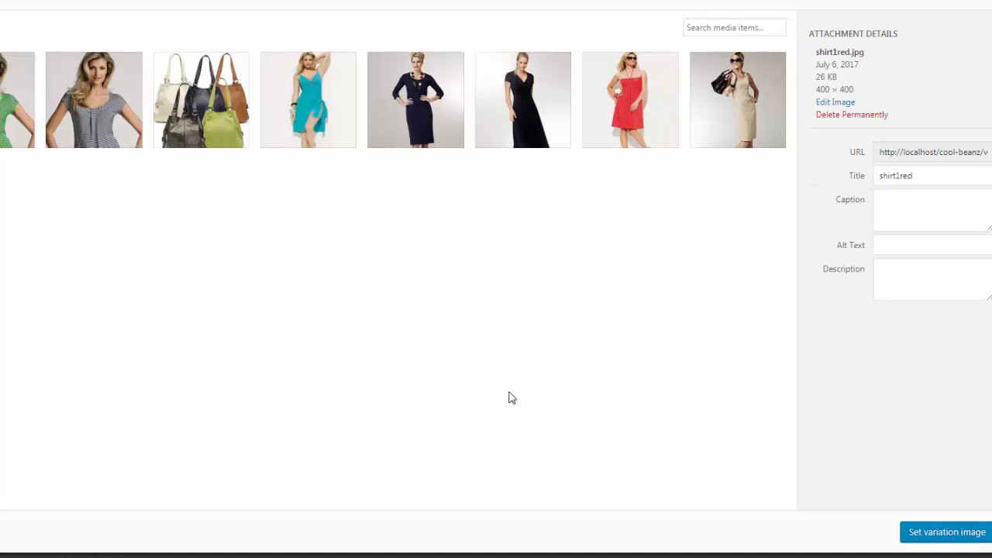
{"action": "left_click", "coordinate": [956, 534]}
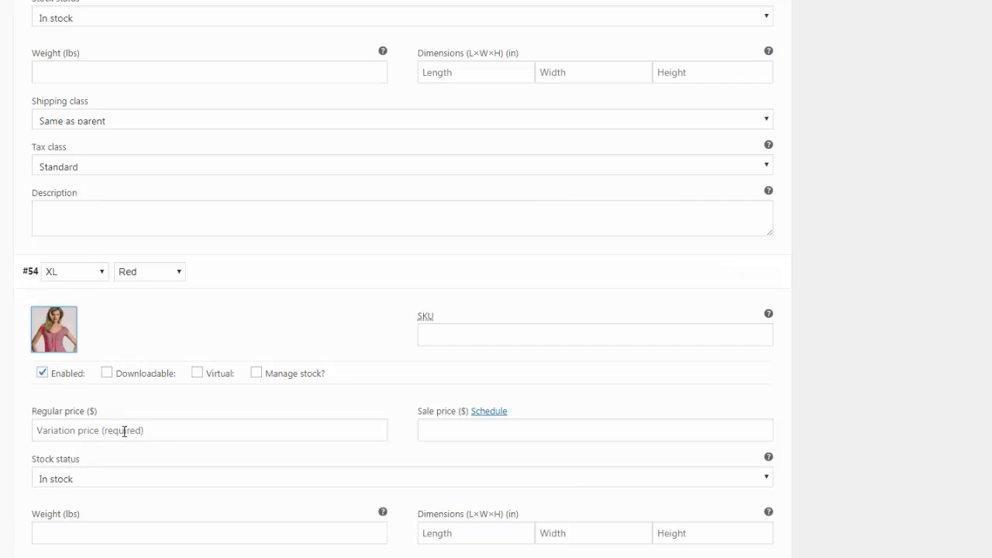
Set the regular price of the XL Red variation to $20
{"action": "scroll", "coordinate": [266, 361], "scroll_direction": "down", "scroll_amount": 4}
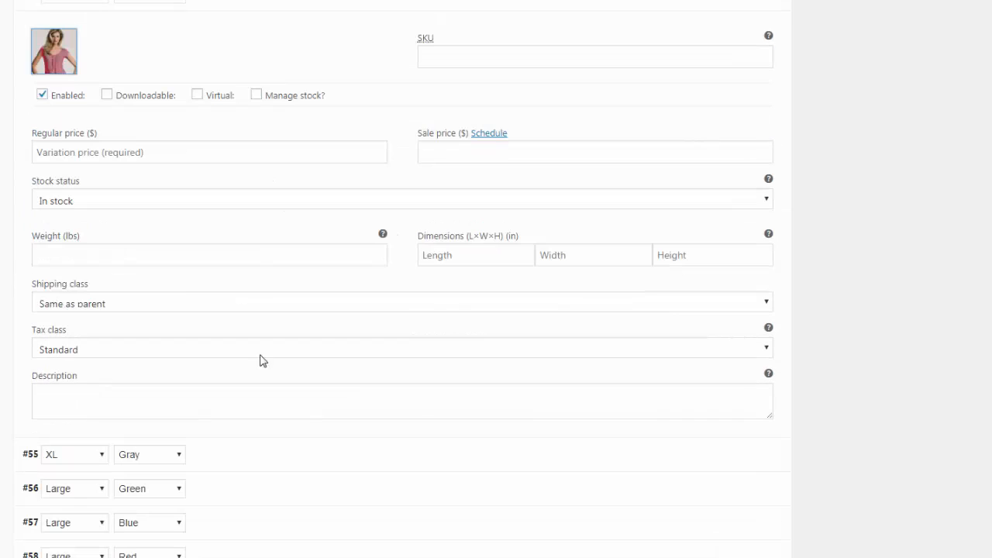
{"action": "left_click", "coordinate": [46, 152]}
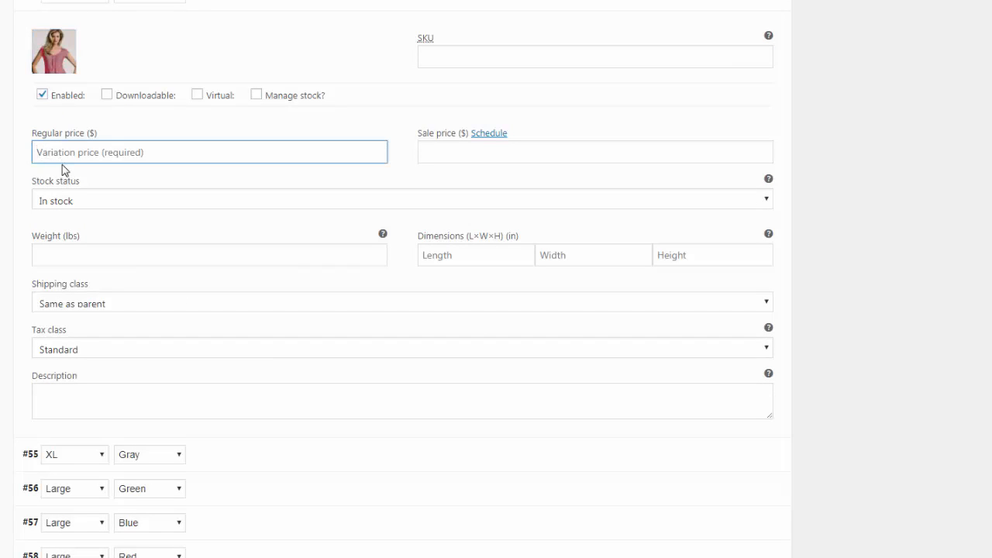
{"action": "type", "text": "20"}
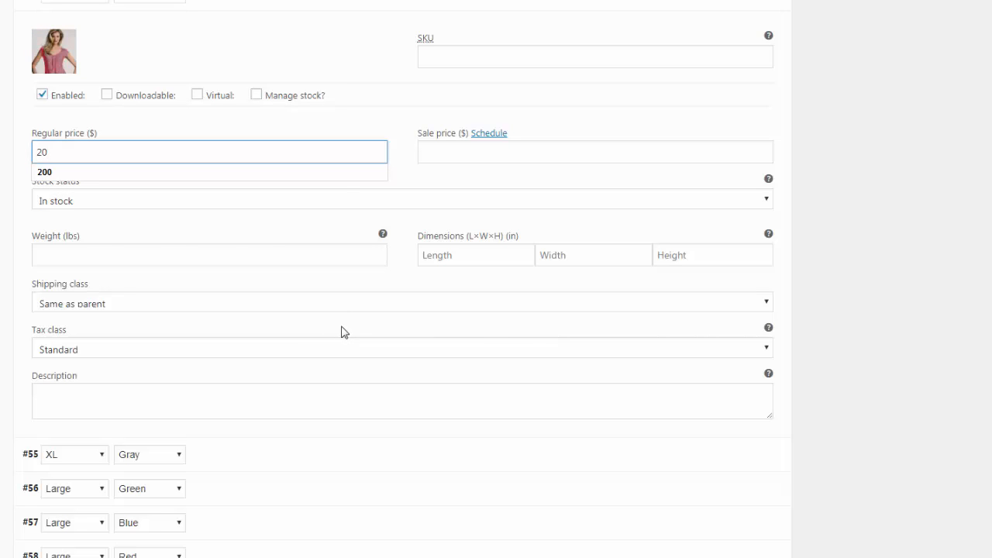
{"action": "left_click", "coordinate": [859, 283]}
Expand the XL Gray variation and assign the existing shirt1.jpg from the media library as its variation image
{"action": "scroll", "coordinate": [506, 329], "scroll_direction": "down", "scroll_amount": 1}
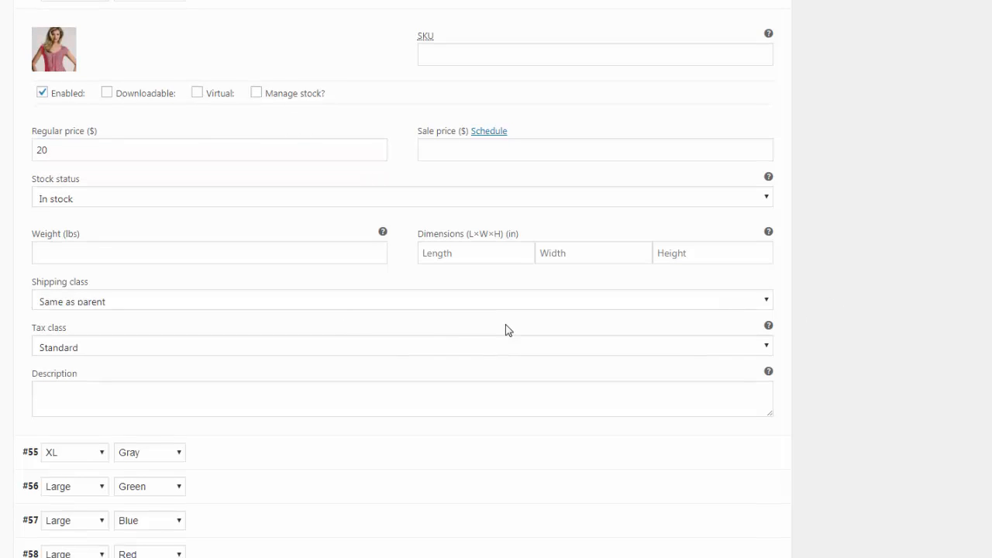
{"action": "scroll", "coordinate": [506, 329], "scroll_direction": "down", "scroll_amount": 3}
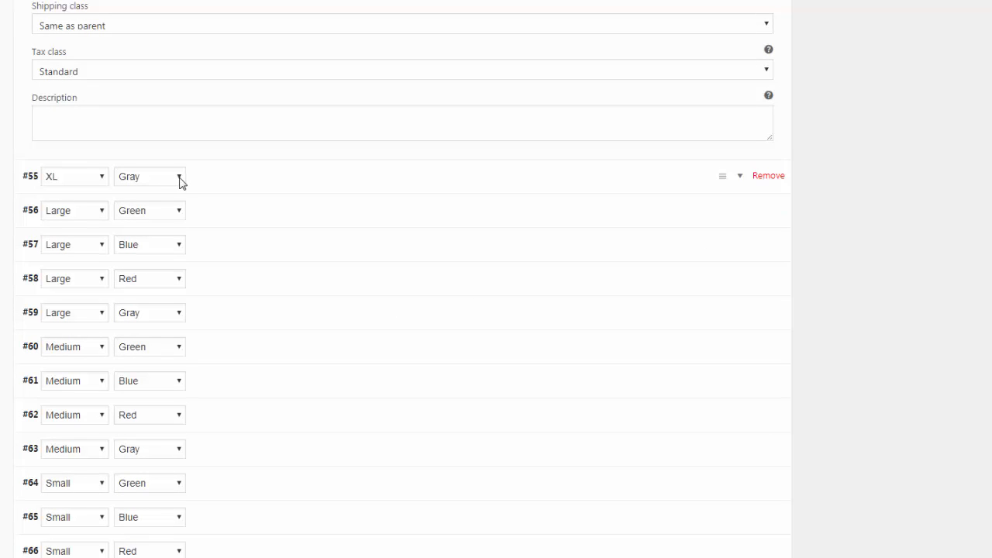
{"action": "left_click", "coordinate": [742, 179]}
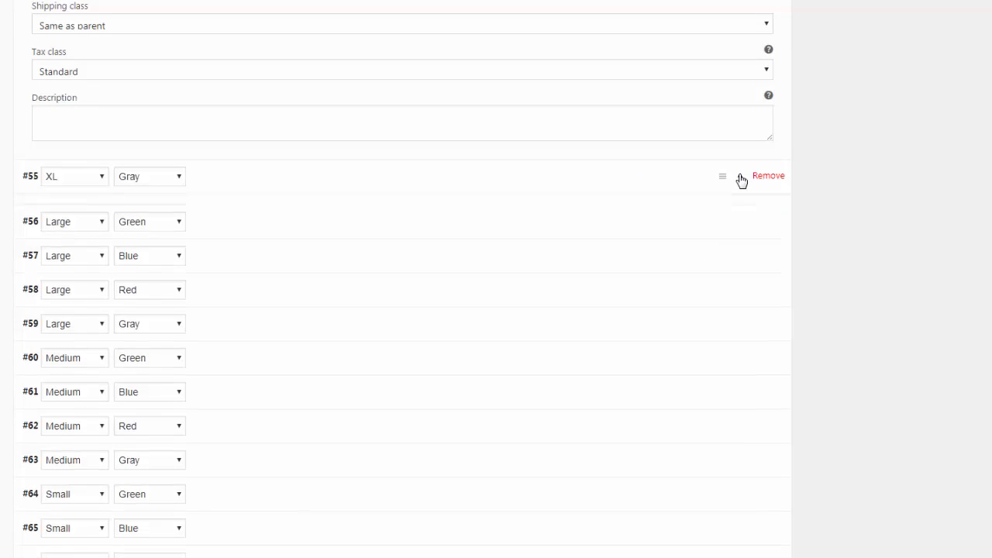
{"action": "scroll", "coordinate": [140, 317], "scroll_direction": "down", "scroll_amount": 1}
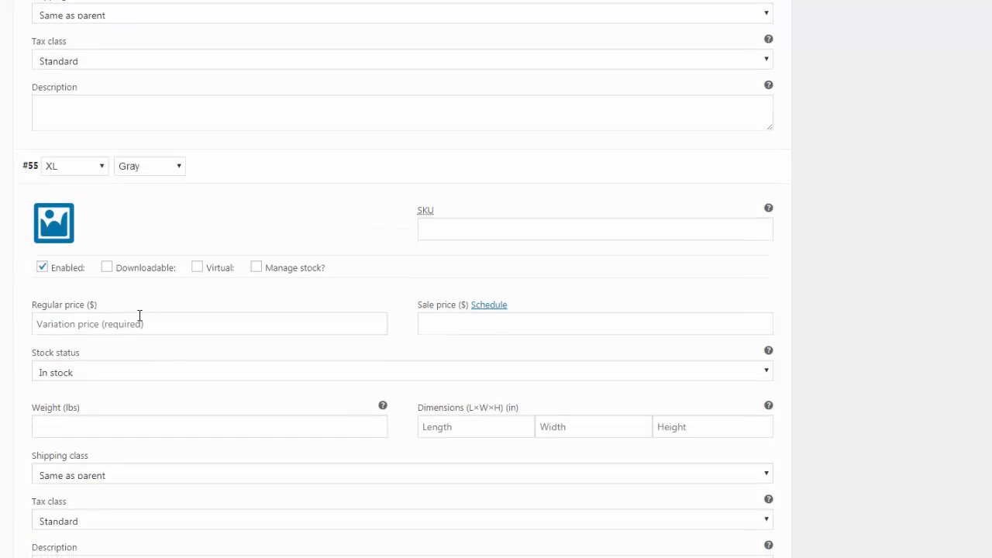
{"action": "scroll", "coordinate": [140, 317], "scroll_direction": "down", "scroll_amount": 2}
{"action": "left_click", "coordinate": [54, 93]}
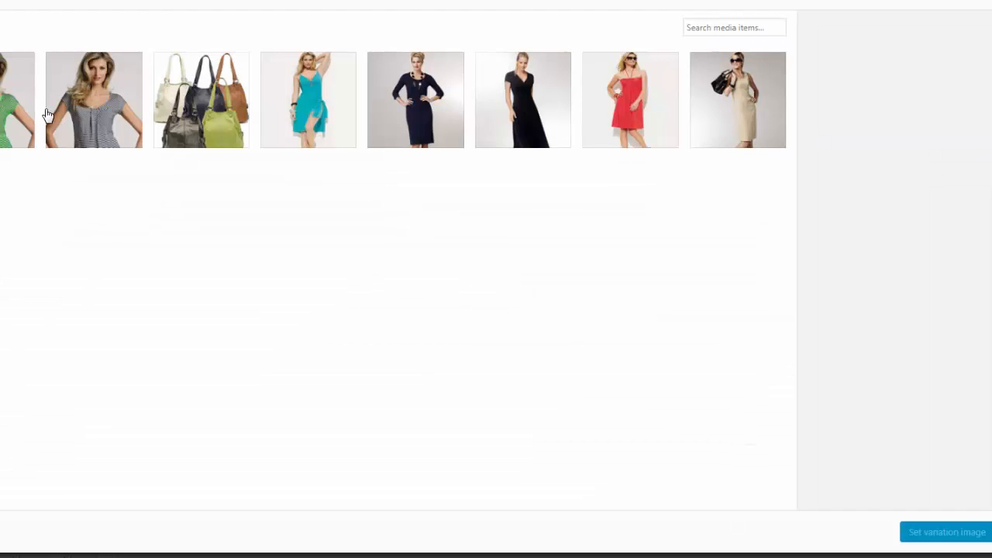
{"action": "left_click", "coordinate": [124, 119]}
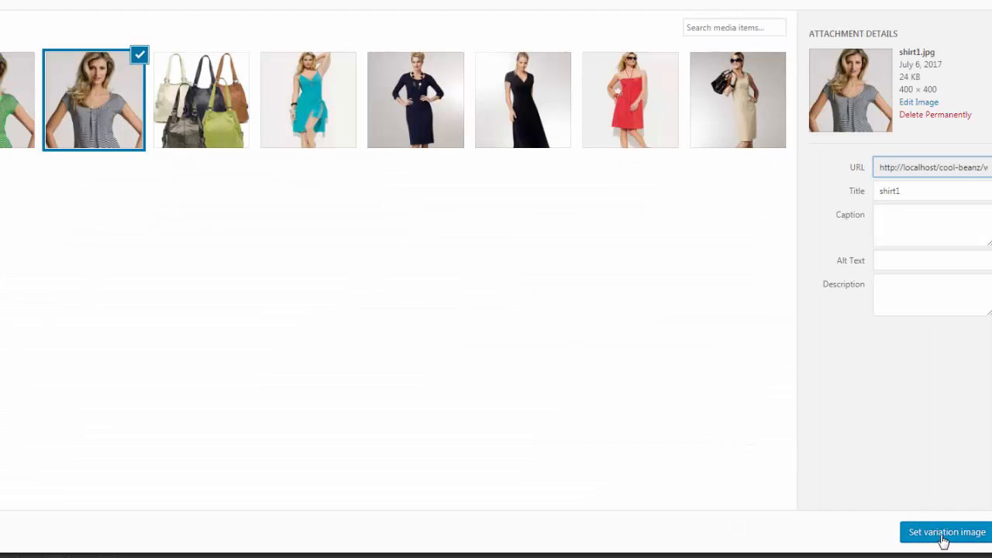
{"action": "left_click", "coordinate": [943, 535]}
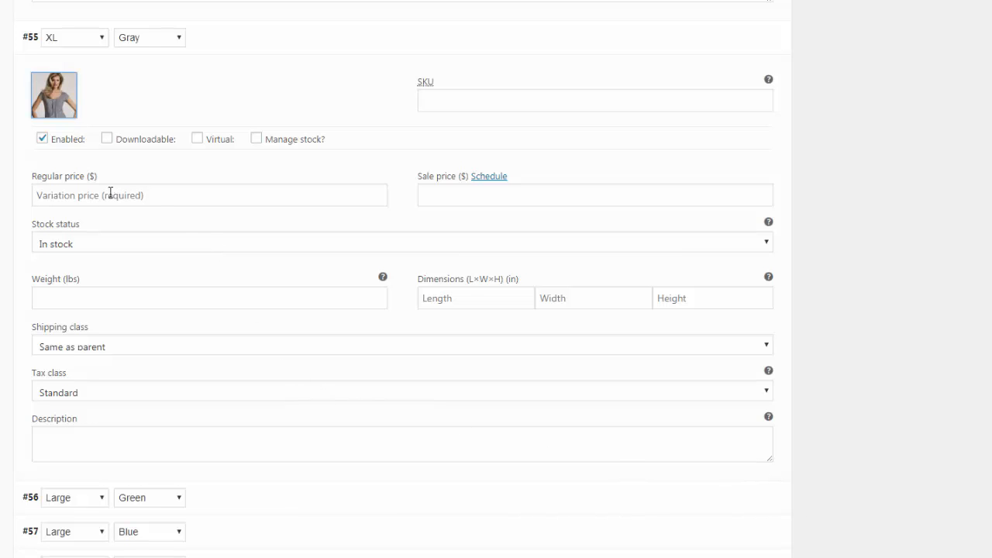
Set the regular price of the XL Gray variation to $20 and collapse that variation's details
{"action": "left_click", "coordinate": [81, 196]}
{"action": "type", "text": "20"}
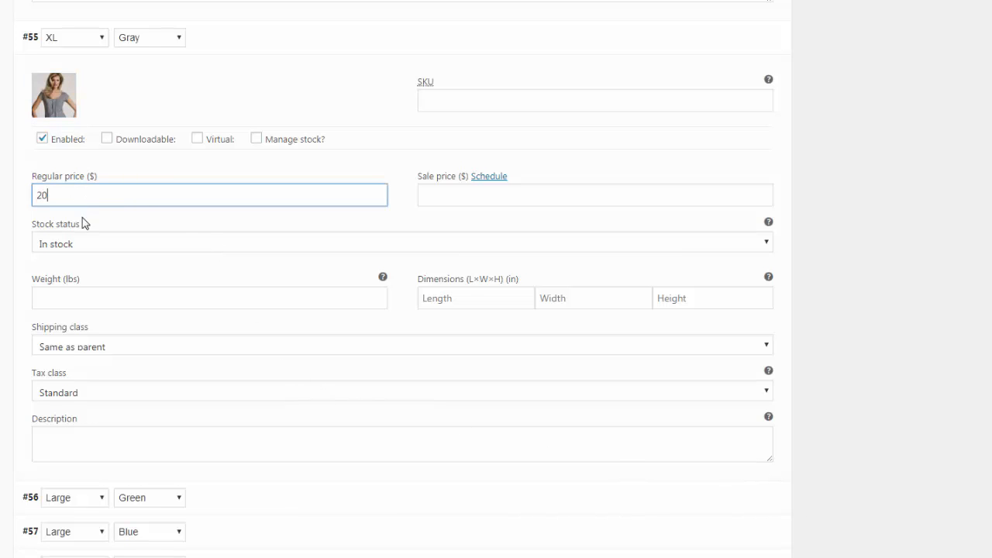
{"action": "scroll", "coordinate": [82, 224], "scroll_direction": "up", "scroll_amount": 5}
{"action": "scroll", "coordinate": [77, 230], "scroll_direction": "up", "scroll_amount": 4}
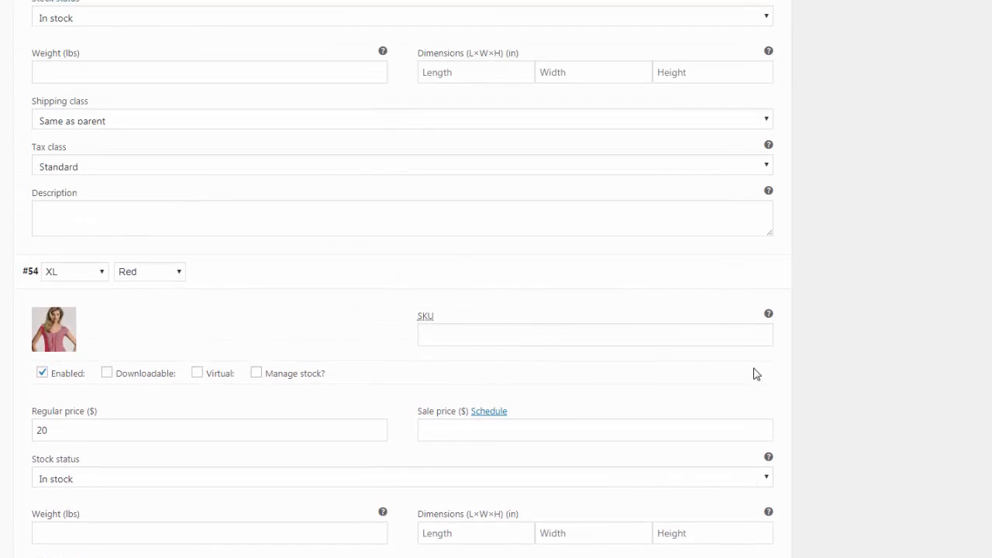
{"action": "scroll", "coordinate": [757, 374], "scroll_direction": "down", "scroll_amount": 5}
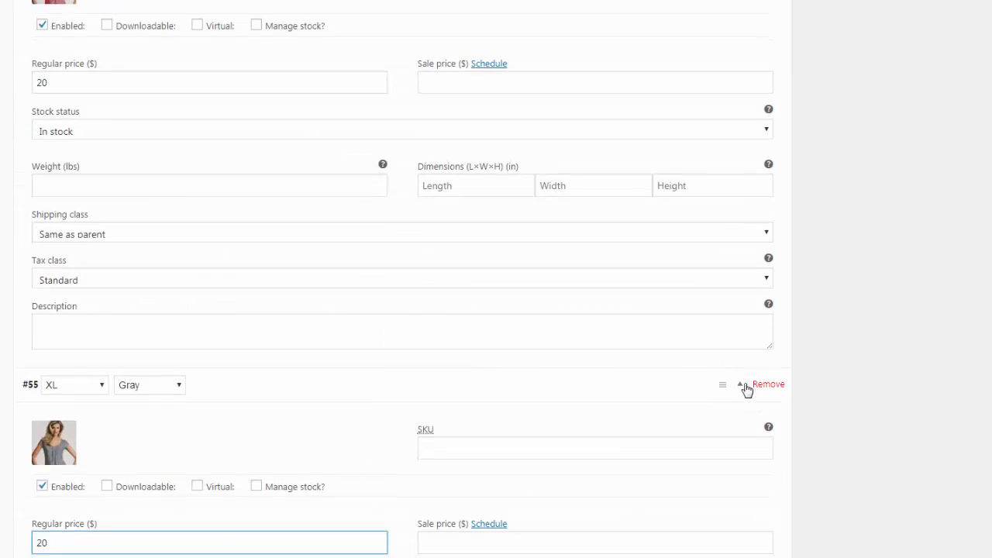
{"action": "left_click", "coordinate": [742, 388]}
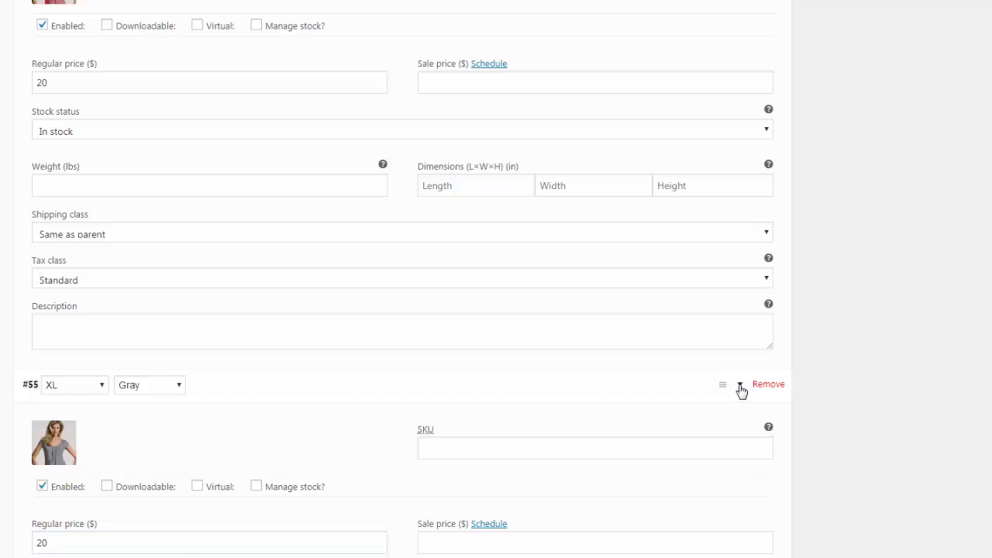
Collapse the details of the XL Gray, XL Red, XL Blue and XL Green variations
{"action": "left_click", "coordinate": [741, 387]}
{"action": "scroll", "coordinate": [713, 349], "scroll_direction": "up", "scroll_amount": 5}
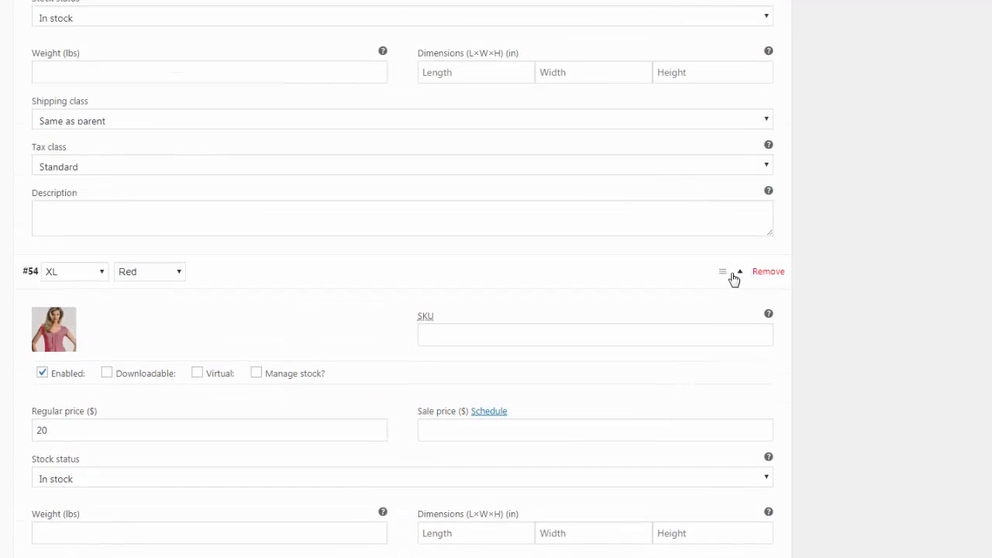
{"action": "left_click", "coordinate": [740, 275]}
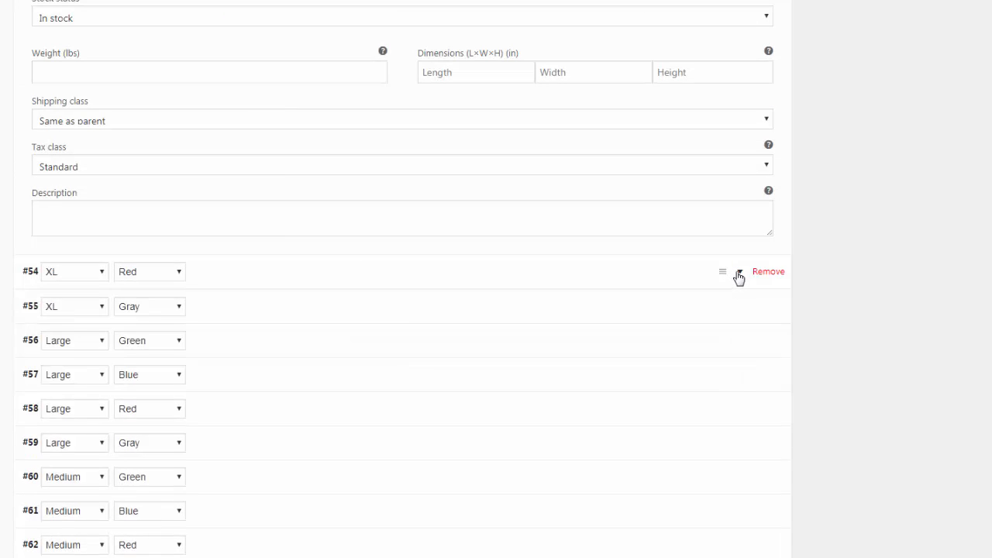
{"action": "scroll", "coordinate": [738, 271], "scroll_direction": "up", "scroll_amount": 4}
{"action": "scroll", "coordinate": [734, 268], "scroll_direction": "up", "scroll_amount": 2}
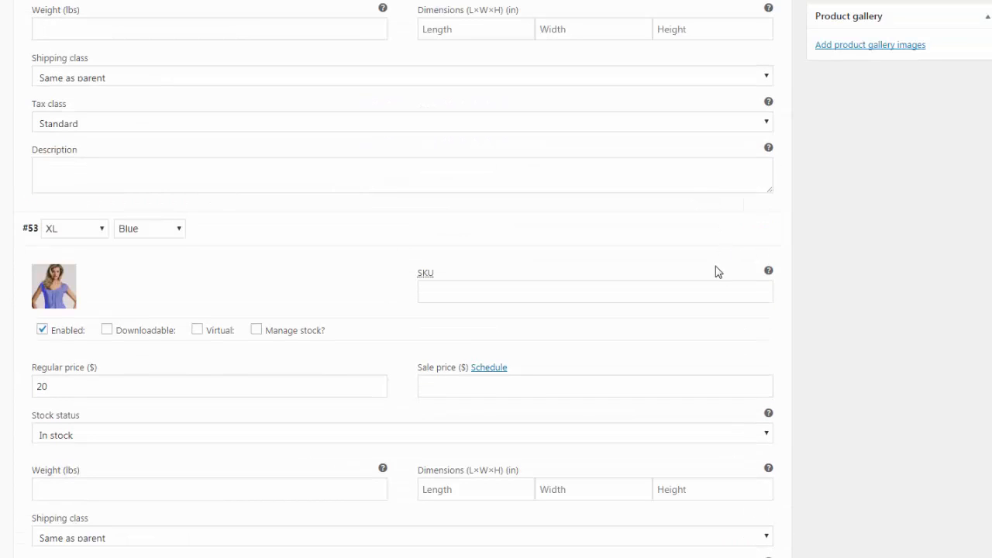
{"action": "mouse_move", "coordinate": [742, 236]}
{"action": "left_click", "coordinate": [741, 230]}
{"action": "scroll", "coordinate": [681, 271], "scroll_direction": "up", "scroll_amount": 6}
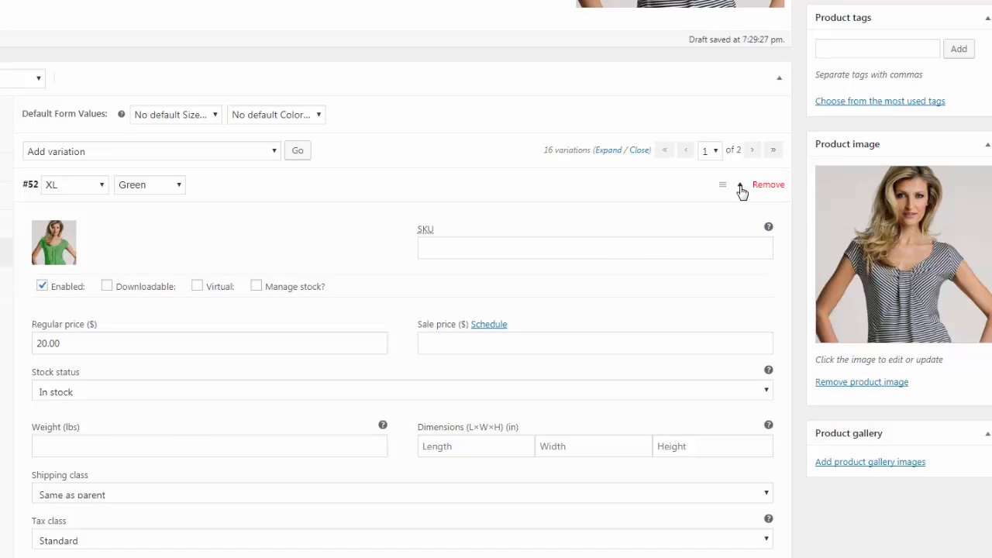
{"action": "left_click", "coordinate": [742, 191]}
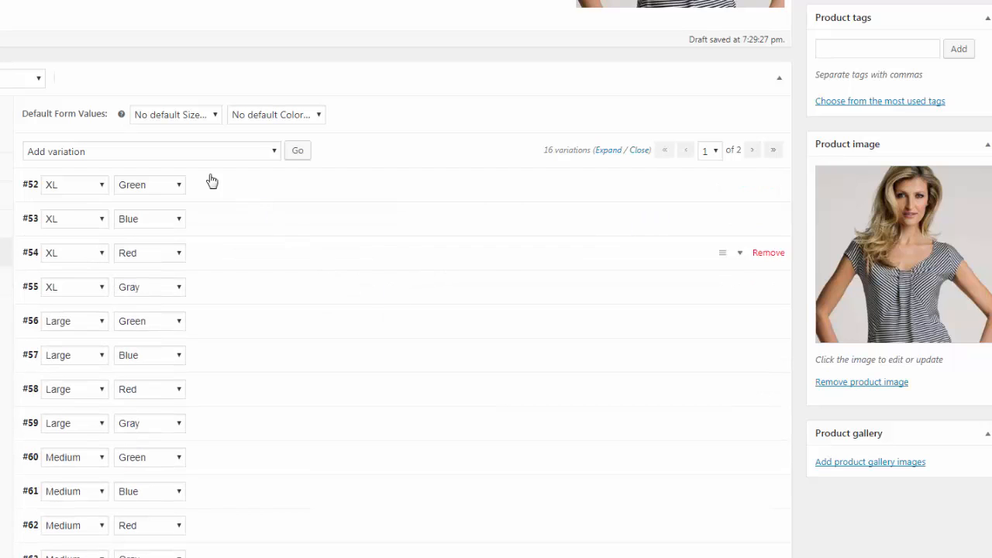
Add the red, blue and green shirt images from the media library to the product gallery
{"action": "scroll", "coordinate": [228, 192], "scroll_direction": "down", "scroll_amount": 5}
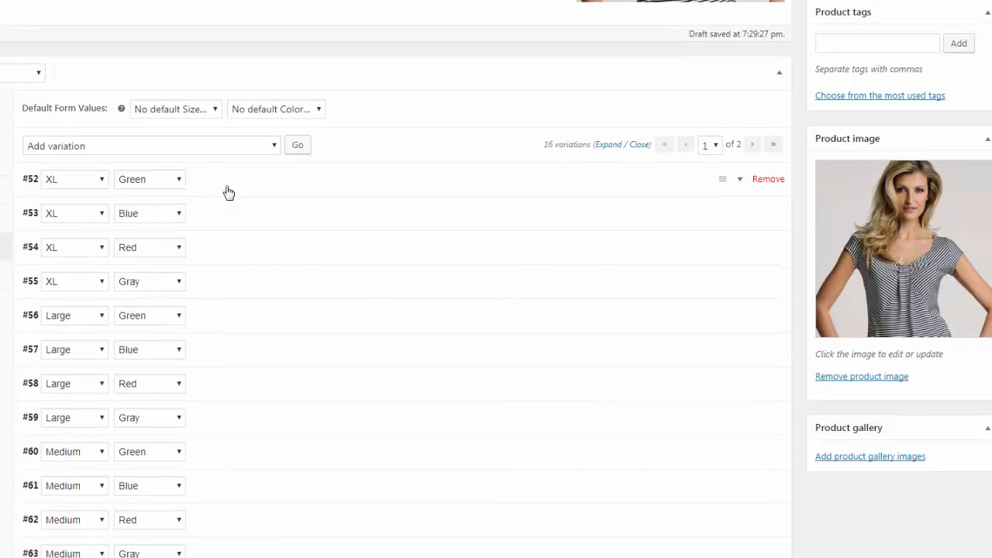
{"action": "scroll", "coordinate": [228, 193], "scroll_direction": "up", "scroll_amount": 2}
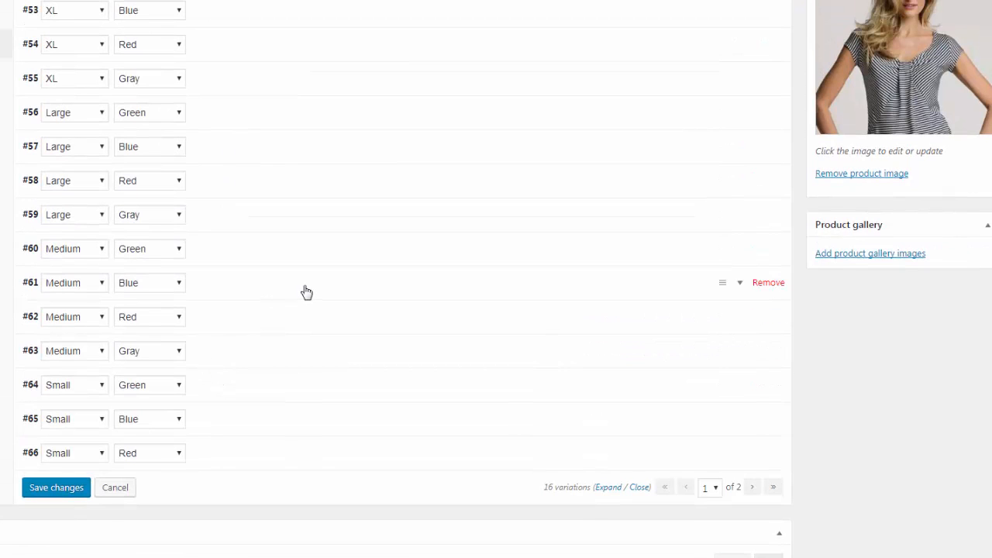
{"action": "scroll", "coordinate": [238, 324], "scroll_direction": "up", "scroll_amount": 2}
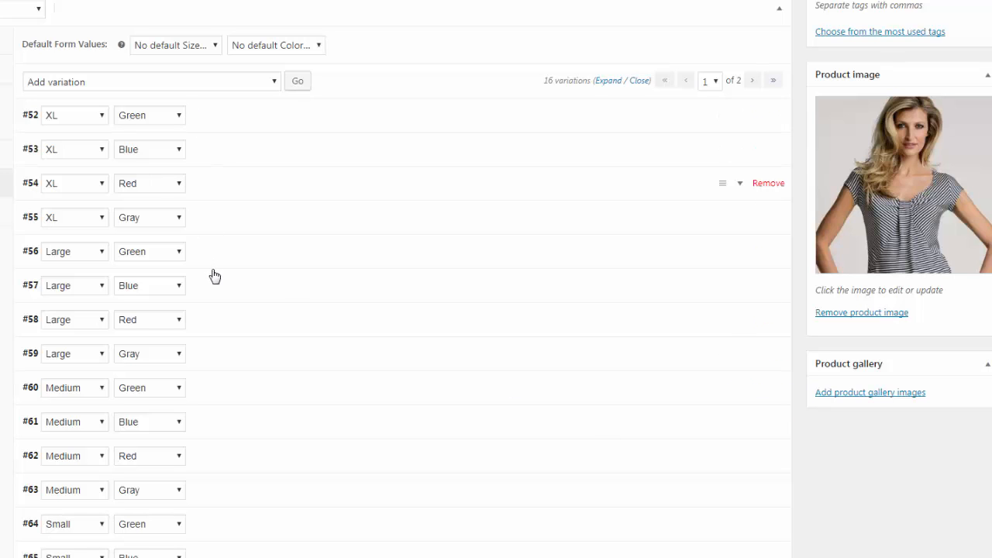
{"action": "scroll", "coordinate": [209, 378], "scroll_direction": "down", "scroll_amount": 2}
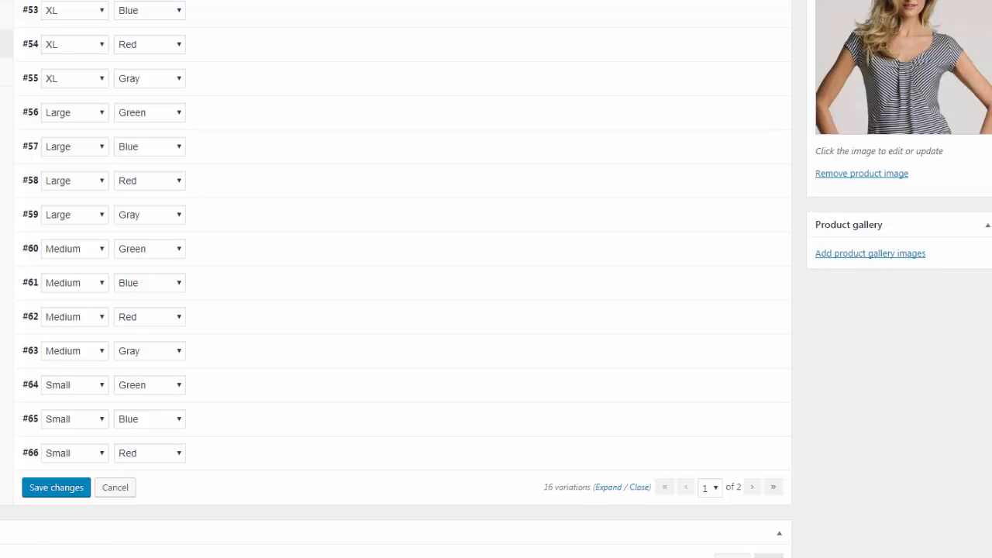
{"action": "scroll", "coordinate": [403, 279], "scroll_direction": "up", "scroll_amount": 2}
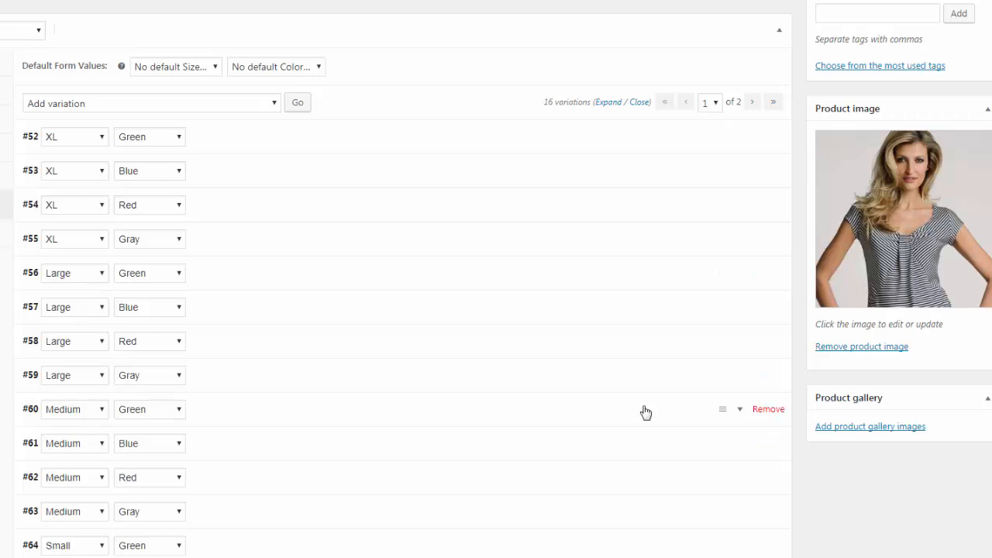
{"action": "left_click", "coordinate": [864, 429]}
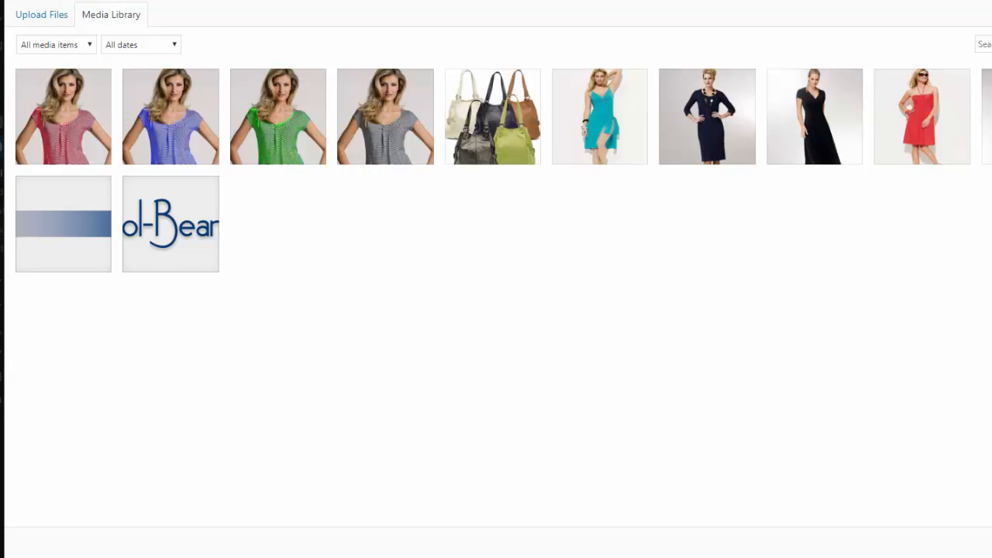
{"action": "left_click", "coordinate": [86, 133]}
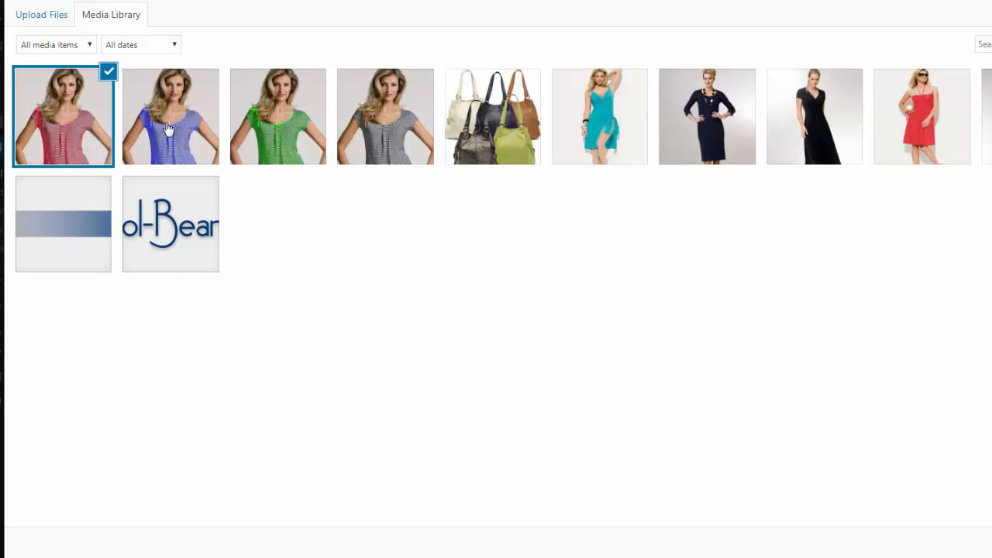
{"action": "left_click", "coordinate": [173, 128]}
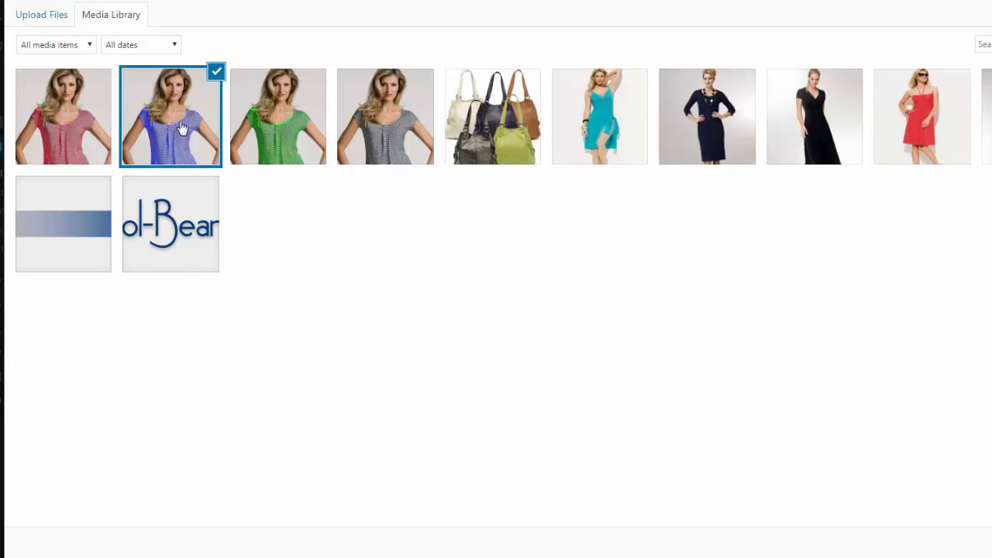
{"action": "left_click", "coordinate": [67, 129]}
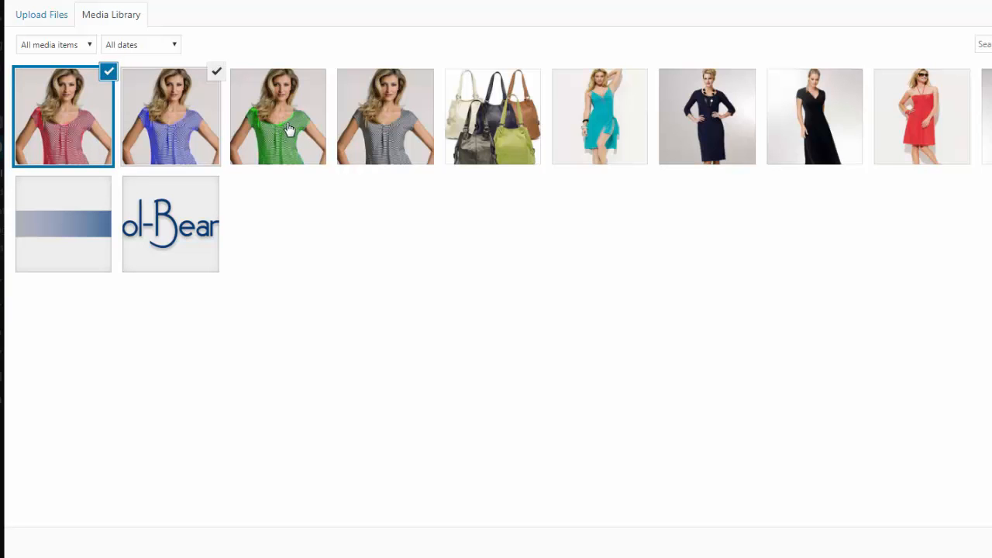
{"action": "left_click", "coordinate": [287, 132]}
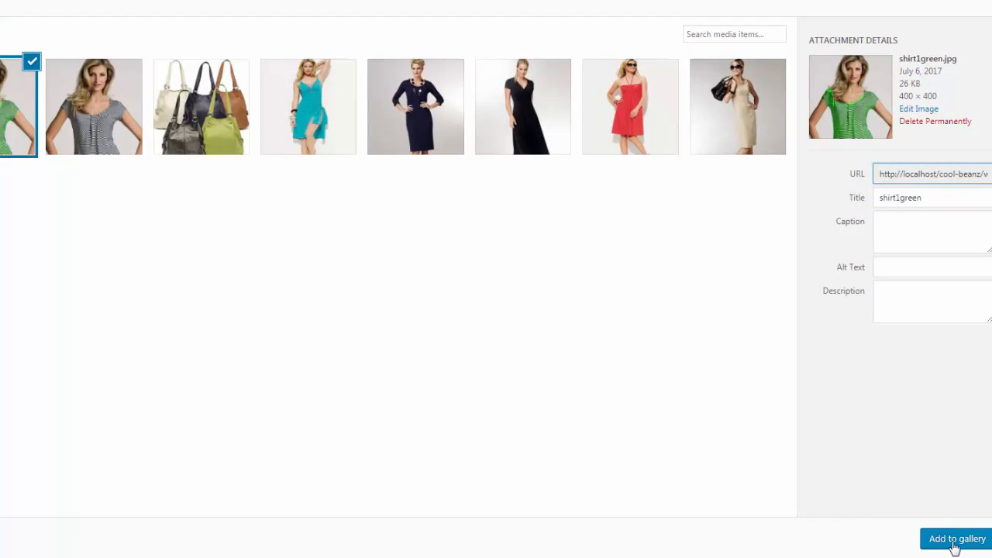
{"action": "left_click", "coordinate": [956, 545]}
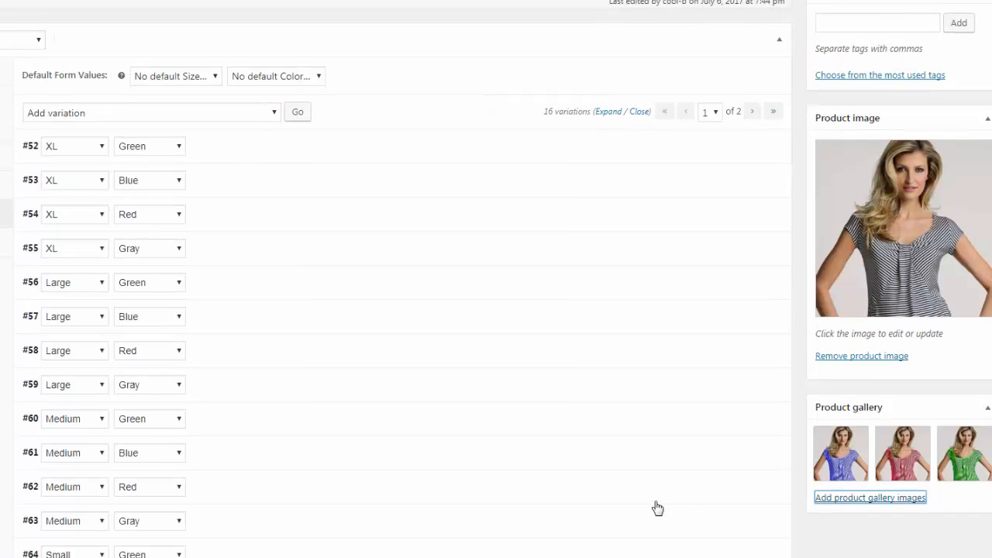
Enter "Shirts" as the name for a new product category and publish the Striped Shirt product
{"action": "scroll", "coordinate": [656, 507], "scroll_direction": "up", "scroll_amount": 4}
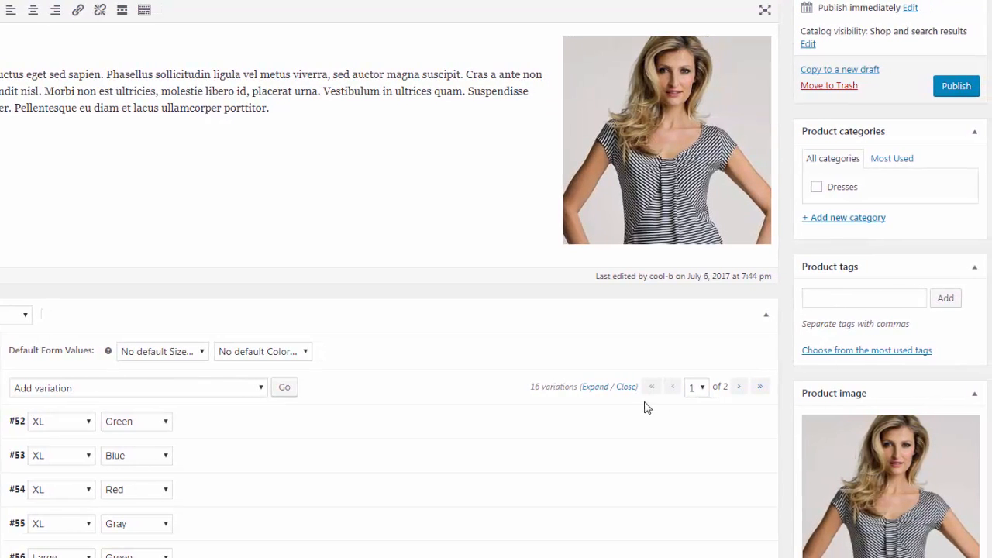
{"action": "scroll", "coordinate": [491, 411], "scroll_direction": "up", "scroll_amount": 3}
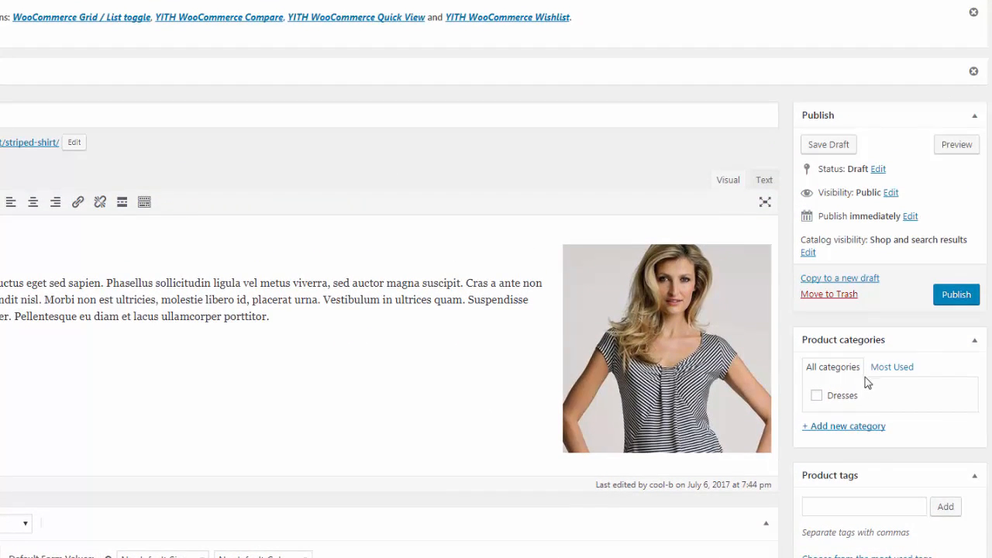
{"action": "left_click", "coordinate": [840, 428]}
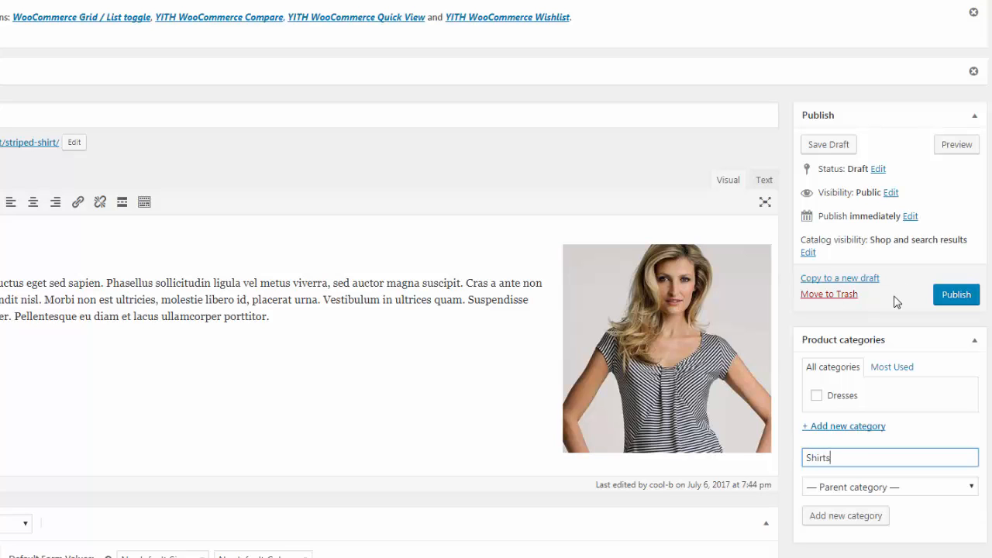
{"action": "scroll", "coordinate": [895, 403], "scroll_direction": "down", "scroll_amount": 3}
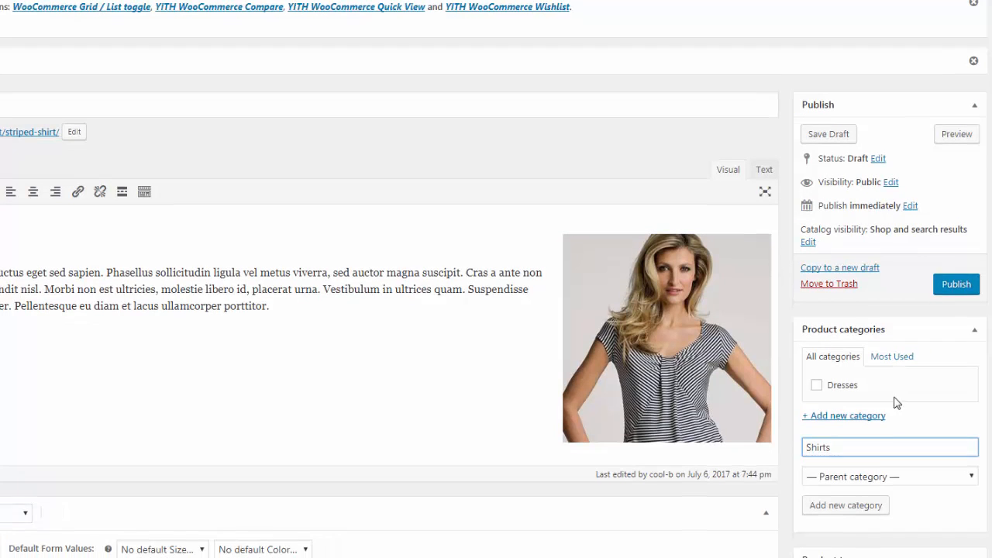
{"action": "scroll", "coordinate": [901, 401], "scroll_direction": "down", "scroll_amount": 5}
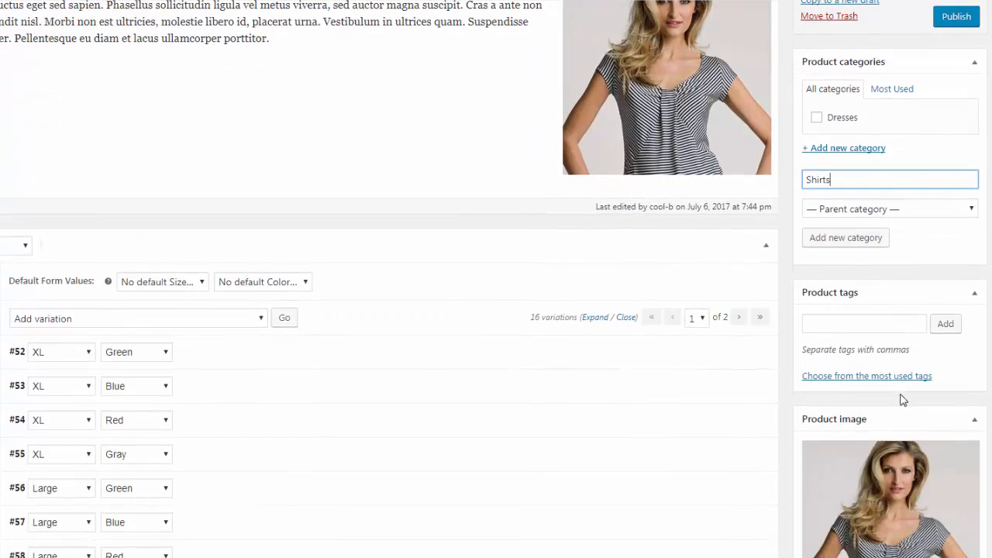
{"action": "scroll", "coordinate": [903, 399], "scroll_direction": "up", "scroll_amount": 6}
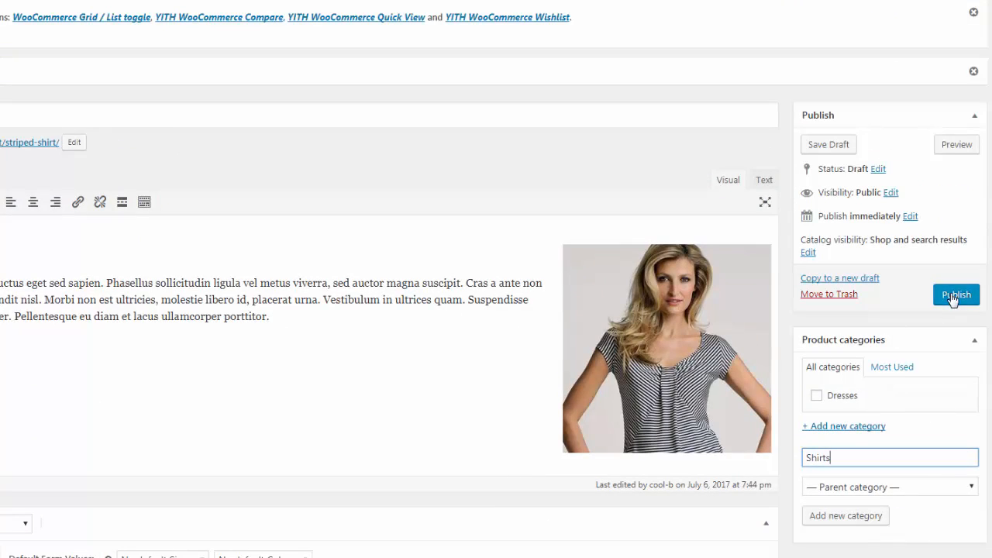
{"action": "left_click", "coordinate": [954, 298]}
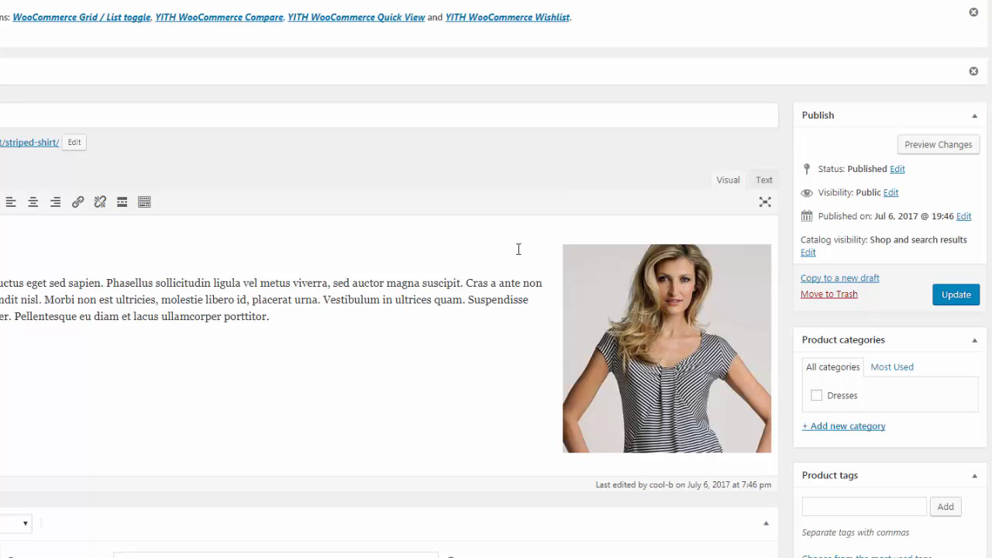
Preview the Striped Shirt product page and select size XL with color Gray
{"action": "left_click", "coordinate": [934, 145]}
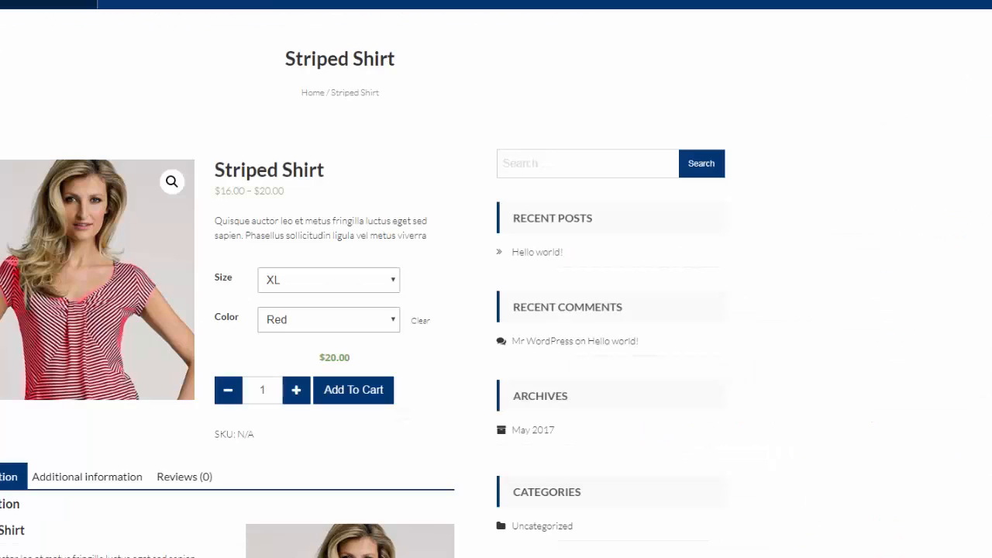
{"action": "scroll", "coordinate": [458, 255], "scroll_direction": "down", "scroll_amount": 3}
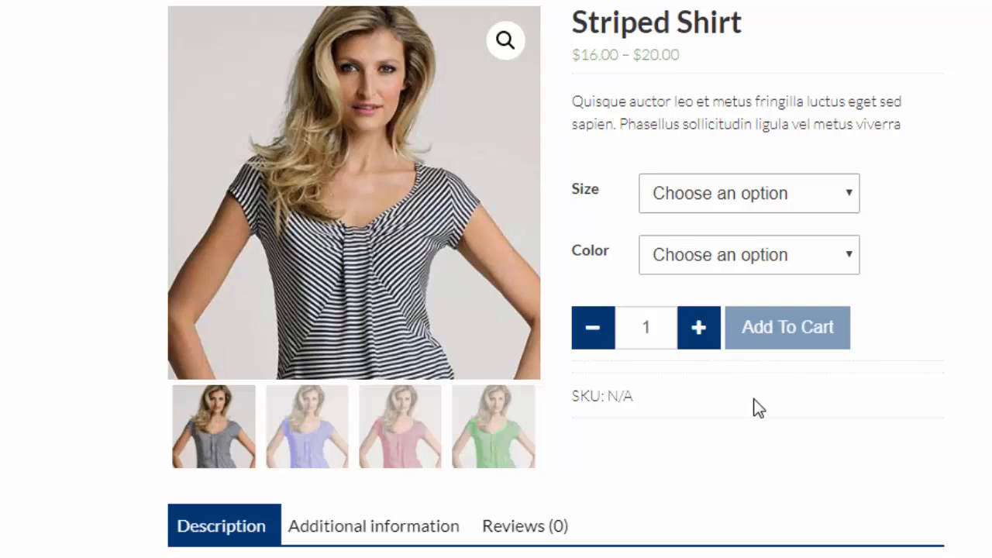
{"action": "left_click", "coordinate": [848, 194]}
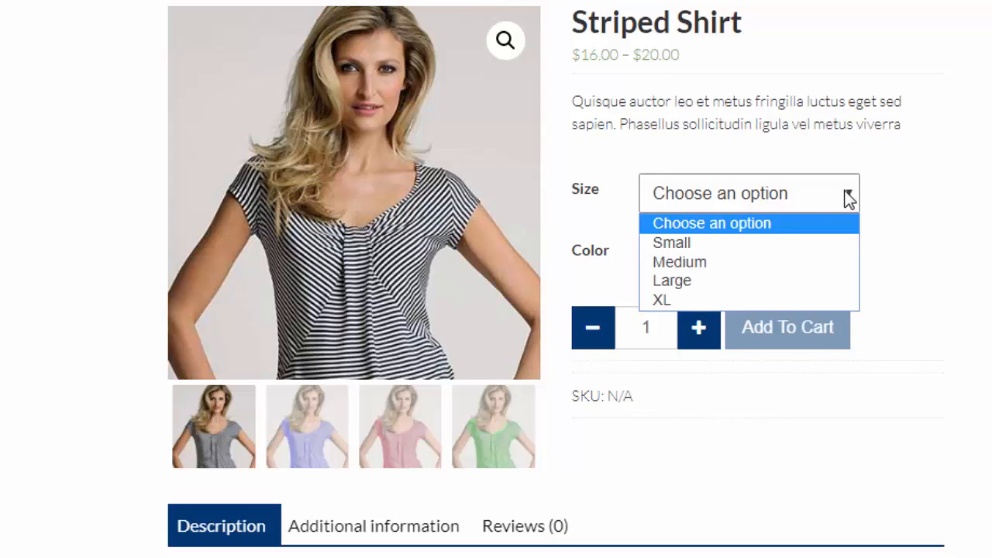
{"action": "left_click", "coordinate": [731, 301]}
{"action": "left_click", "coordinate": [848, 256]}
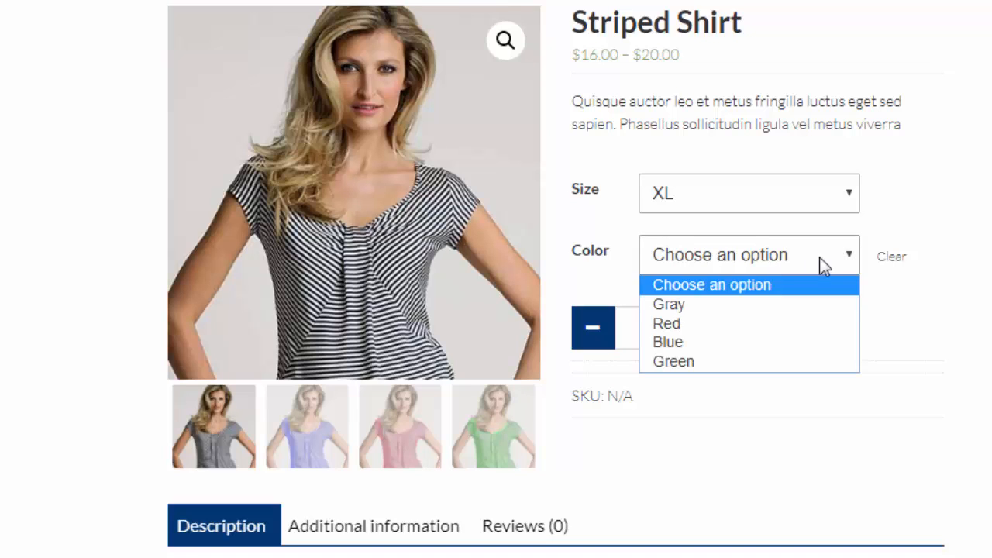
{"action": "left_click", "coordinate": [741, 306]}
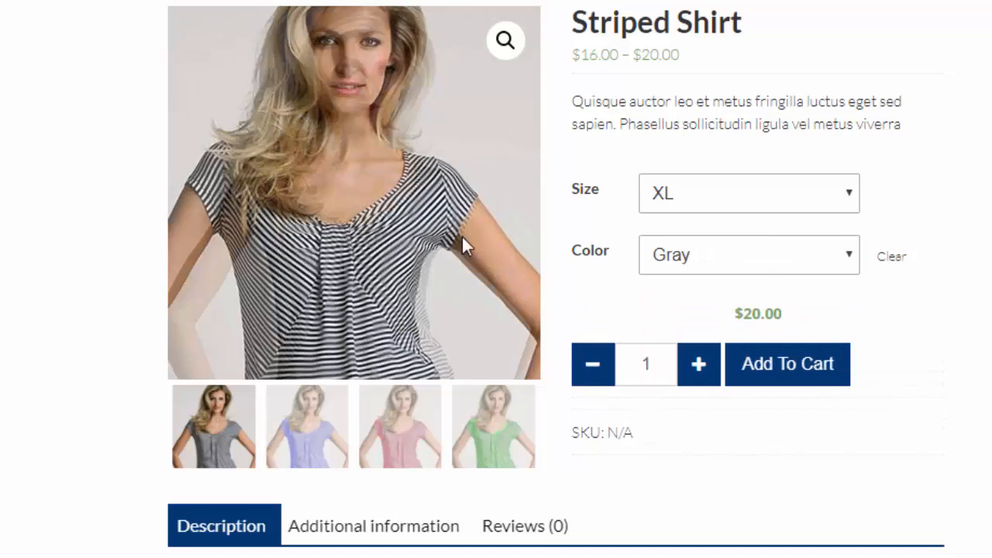
Switch the previewed shirt's color to Red and its size to Medium to check image and price
{"action": "left_click", "coordinate": [841, 256]}
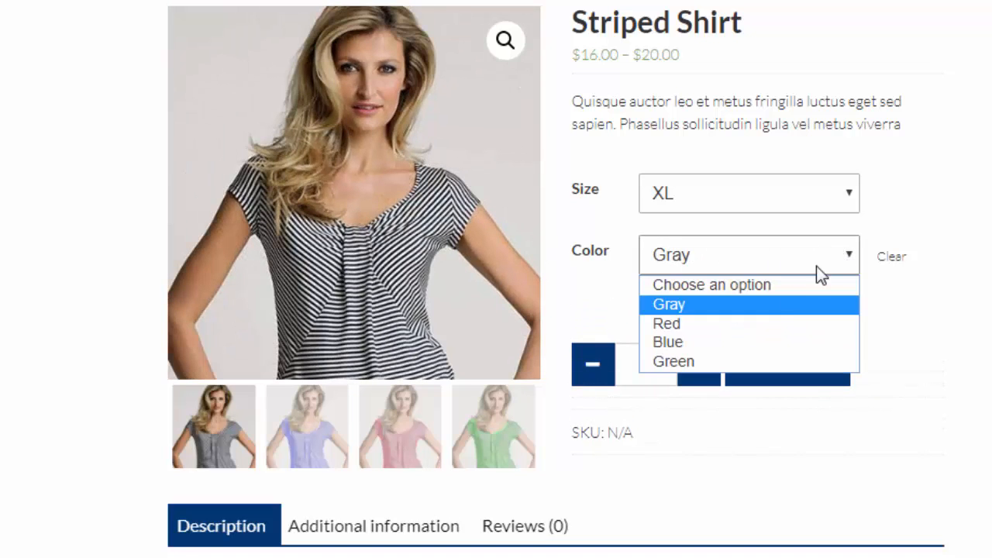
{"action": "left_click", "coordinate": [747, 321]}
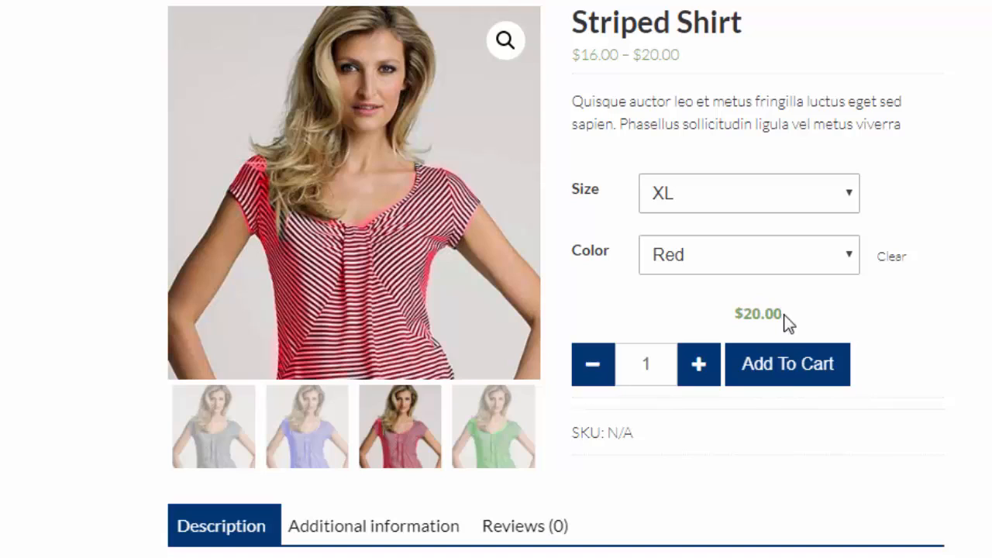
{"action": "left_click", "coordinate": [851, 197]}
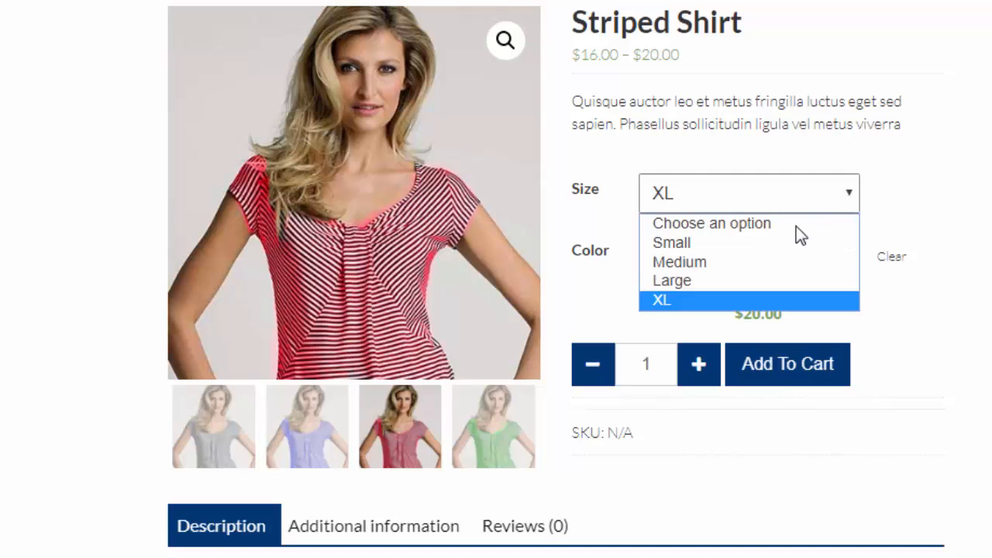
{"action": "left_click", "coordinate": [778, 263]}
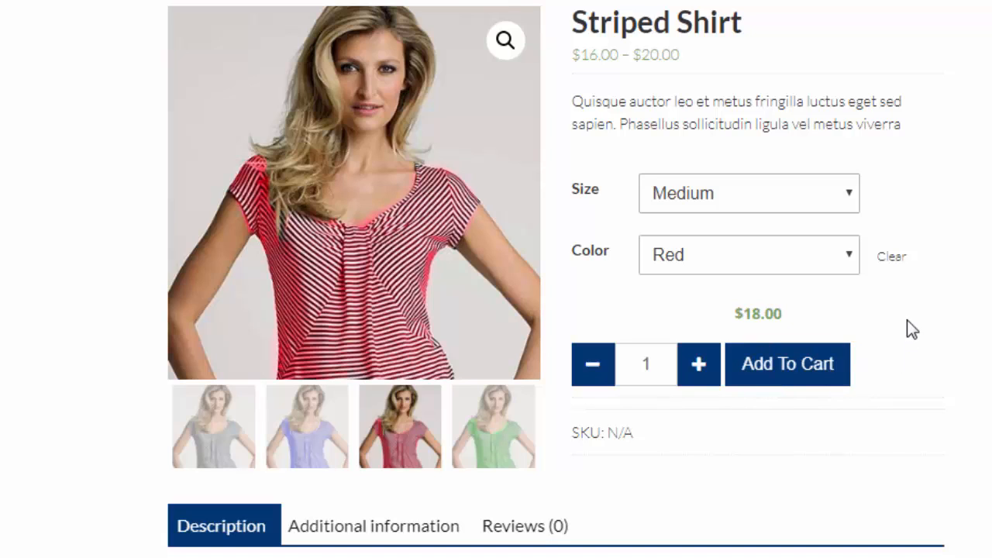
Test the quantity control by raising it to 2 and returning it to 1, and view the product description
{"action": "left_click", "coordinate": [709, 373]}
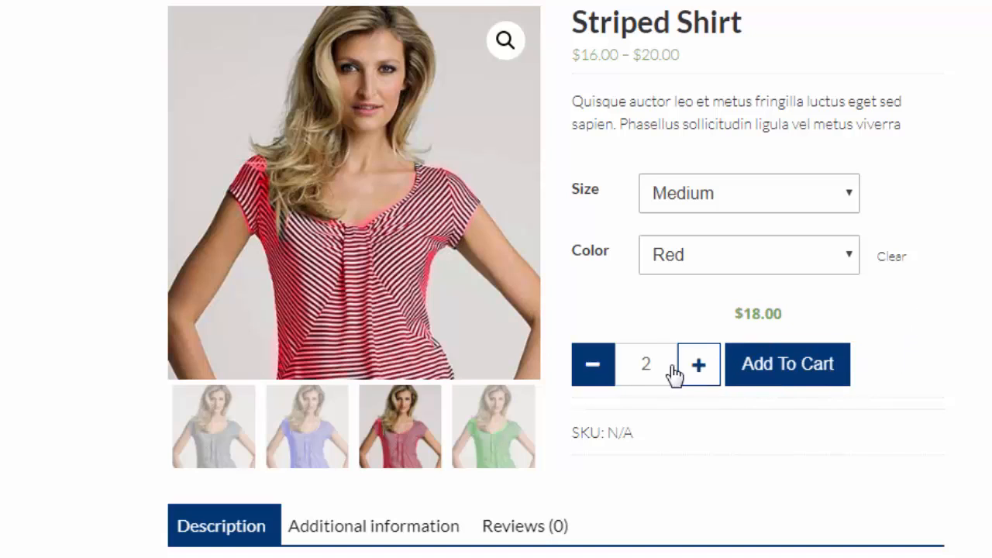
{"action": "left_click", "coordinate": [599, 373]}
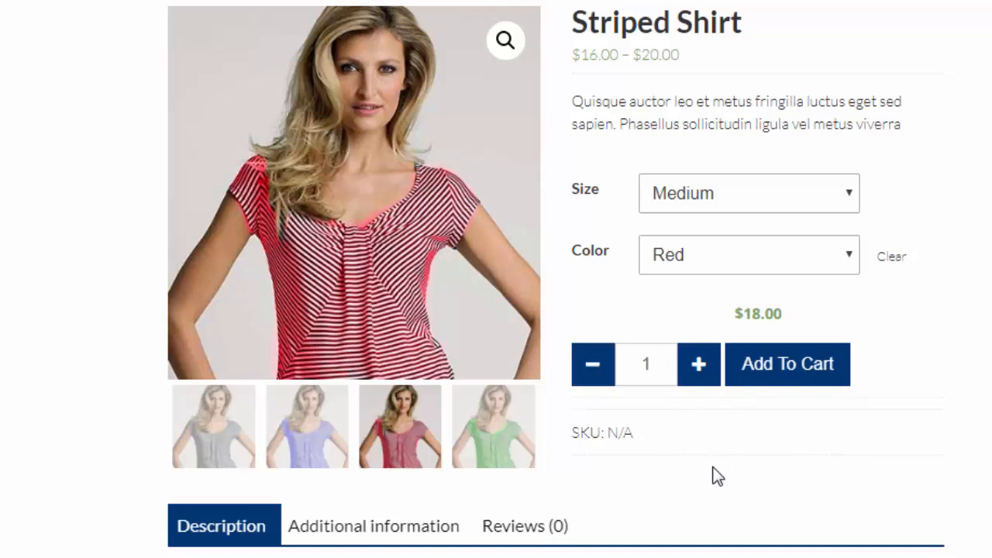
{"action": "scroll", "coordinate": [714, 465], "scroll_direction": "down", "scroll_amount": 3}
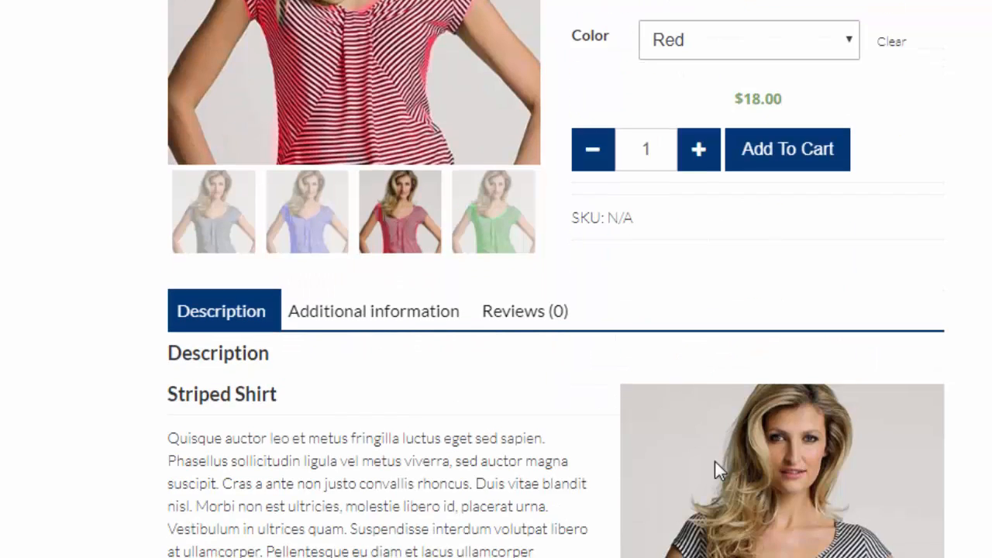
Open the store's front page from the site logo and look over the Striped Shirt among the listed products
{"action": "scroll", "coordinate": [713, 465], "scroll_direction": "up", "scroll_amount": 3}
{"action": "scroll", "coordinate": [712, 471], "scroll_direction": "up", "scroll_amount": 4}
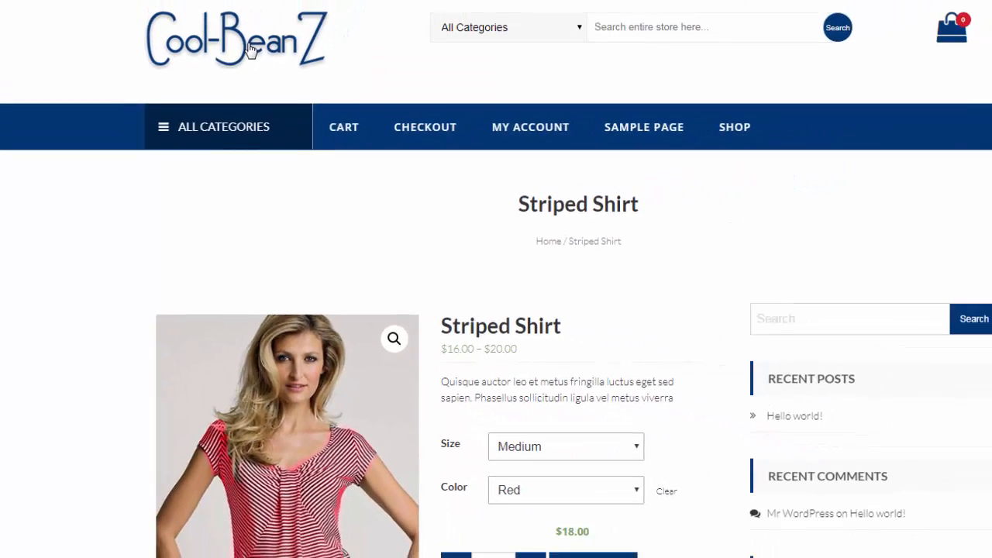
{"action": "left_click", "coordinate": [231, 84]}
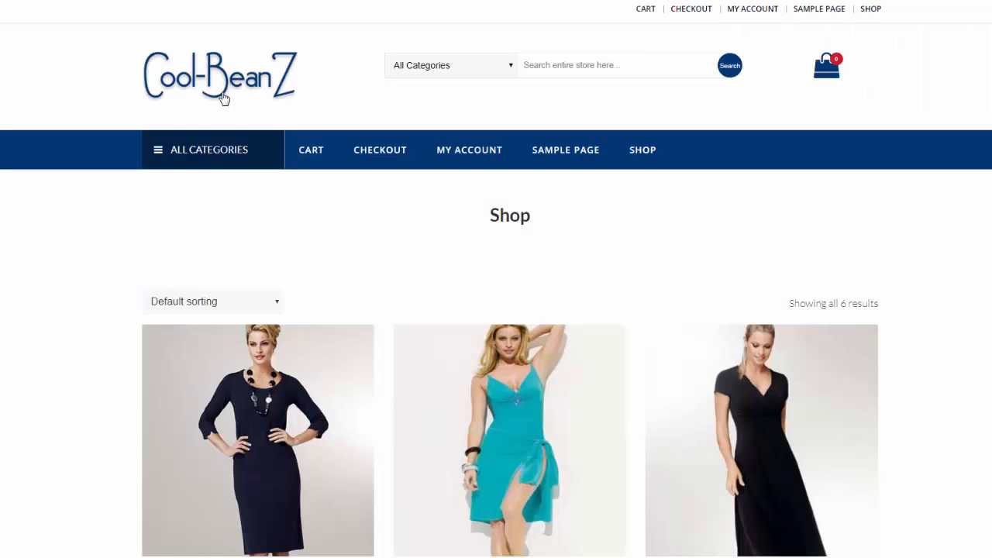
{"action": "scroll", "coordinate": [134, 213], "scroll_direction": "down", "scroll_amount": 2}
{"action": "scroll", "coordinate": [134, 213], "scroll_direction": "down", "scroll_amount": 5}
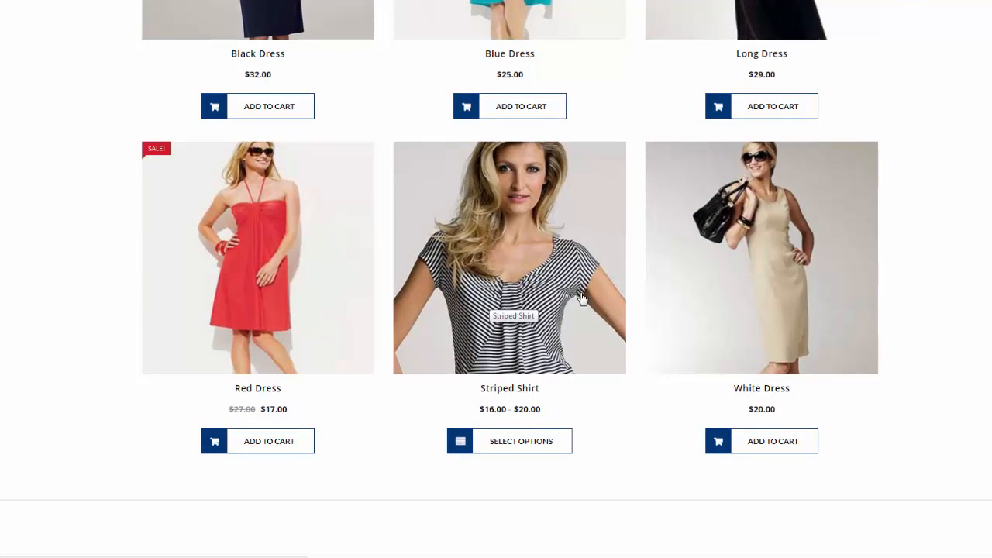
{"action": "scroll", "coordinate": [580, 300], "scroll_direction": "down", "scroll_amount": 1}
{"action": "scroll", "coordinate": [579, 300], "scroll_direction": "up", "scroll_amount": 1}
{"action": "scroll", "coordinate": [578, 298], "scroll_direction": "up", "scroll_amount": 7}
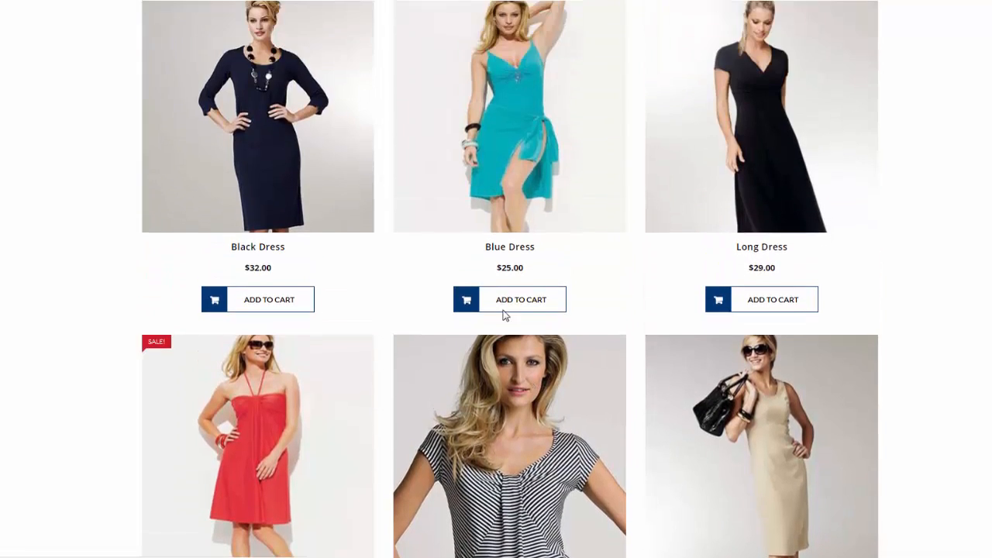